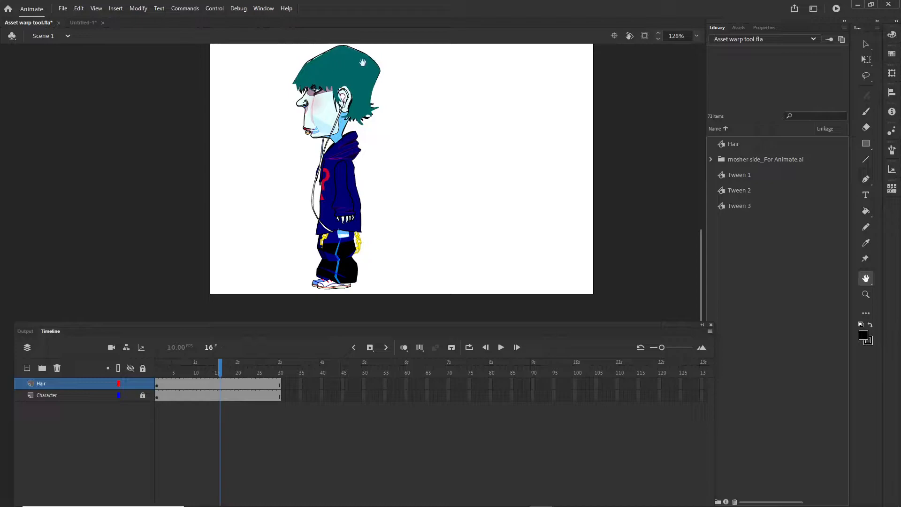
# Step: Switch to Illustrator and toggle the visibility of Layer 2 and Layer 1 to examine what each layer contains
pyautogui.moveTo(221, 371); pyautogui.dragTo(157, 371)
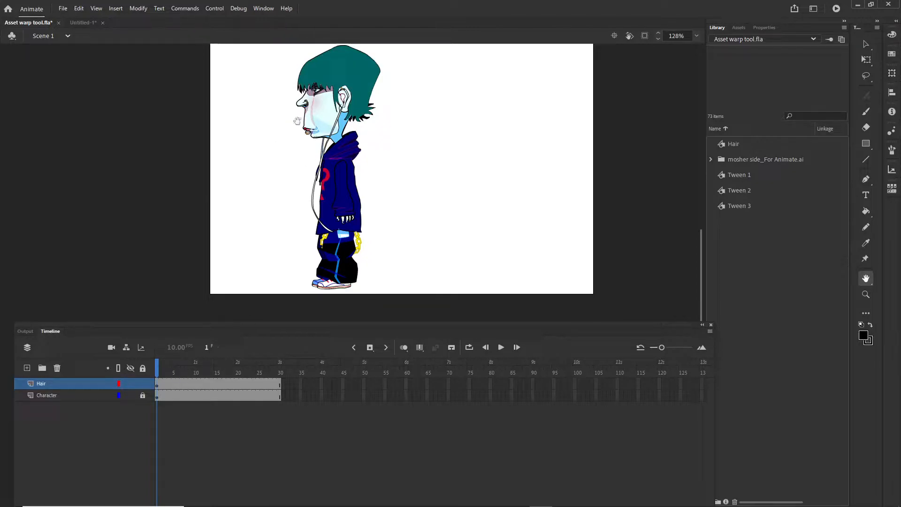
pyautogui.moveTo(193, 487)
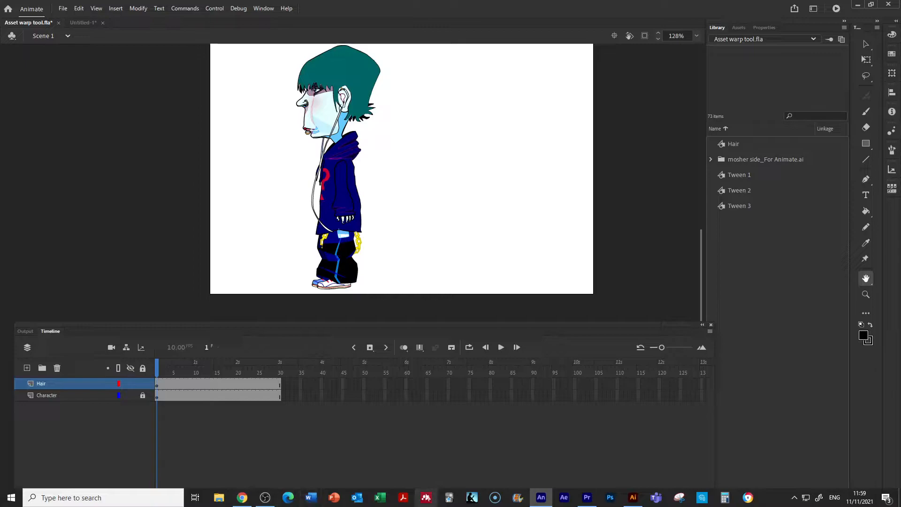
pyautogui.moveTo(633, 500)
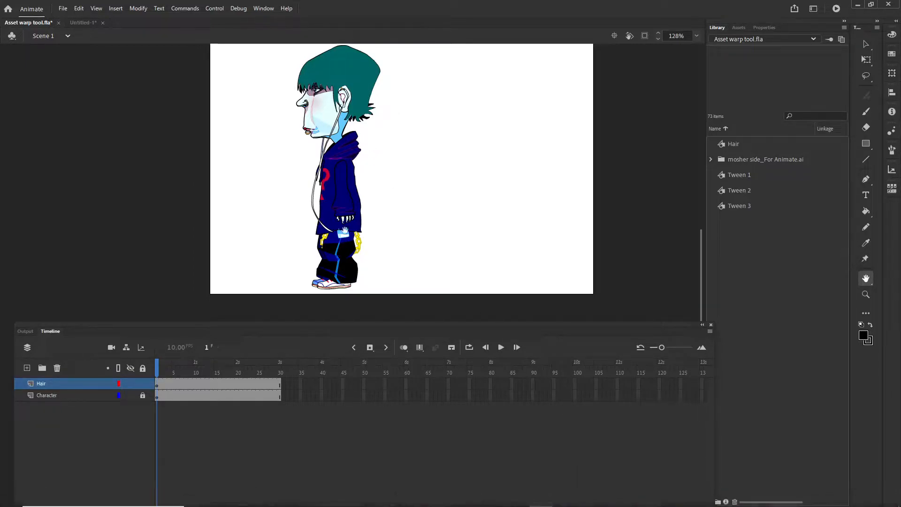
pyautogui.click(633, 500)
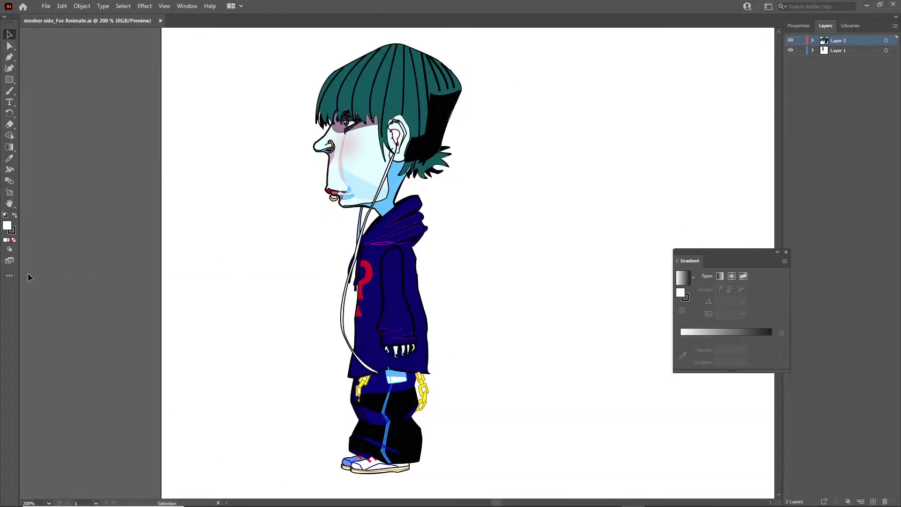
pyautogui.click(792, 42)
pyautogui.click(791, 41)
pyautogui.click(791, 50)
pyautogui.click(790, 50)
# Step: Save the mosher side_For Animate.ai artwork and switch back to Animate
pyautogui.click(45, 7)
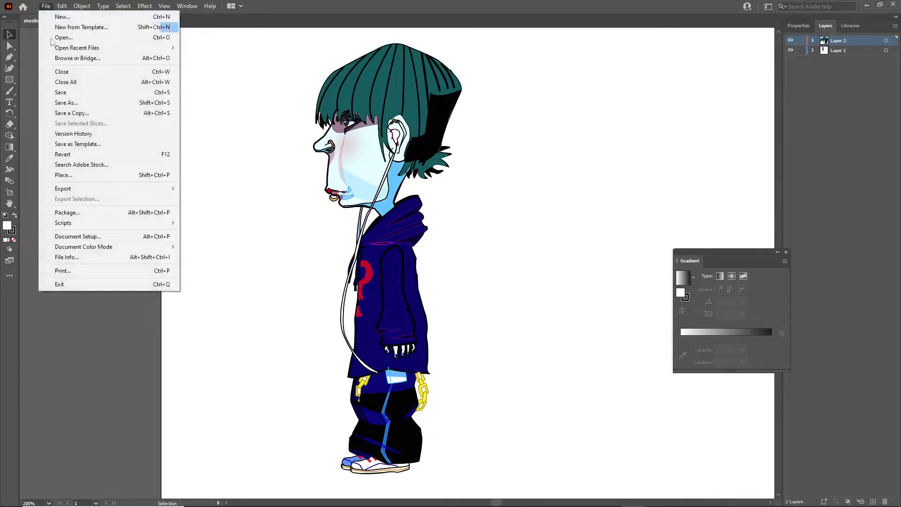
pyautogui.click(59, 94)
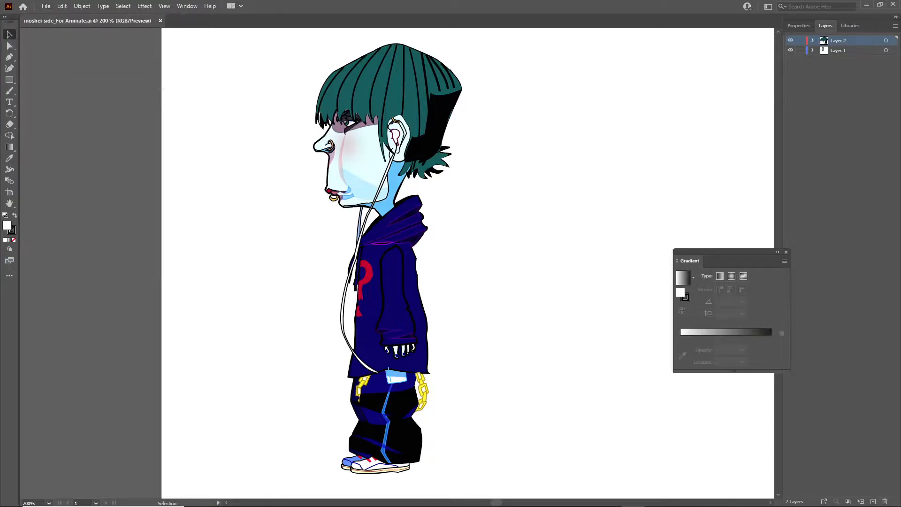
pyautogui.click(541, 497)
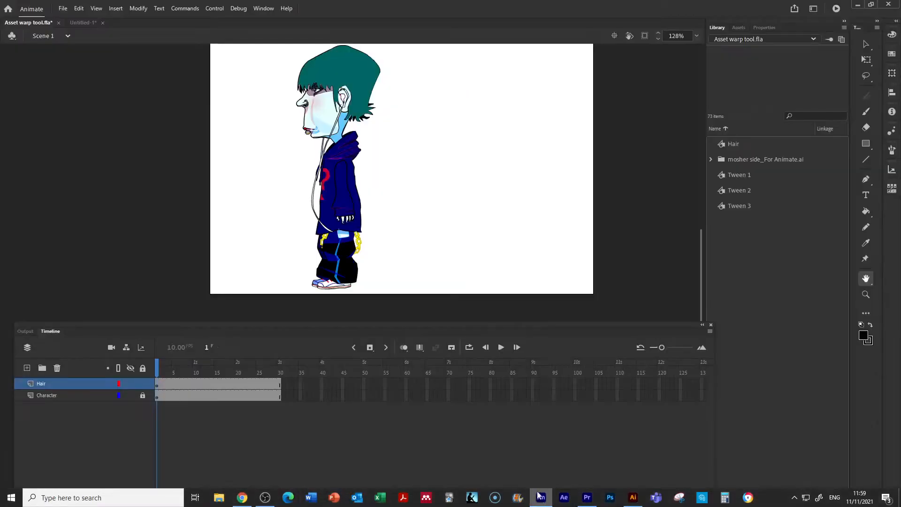
# Step: Close the Untitled-1 document without saving its changes
pyautogui.click(80, 22)
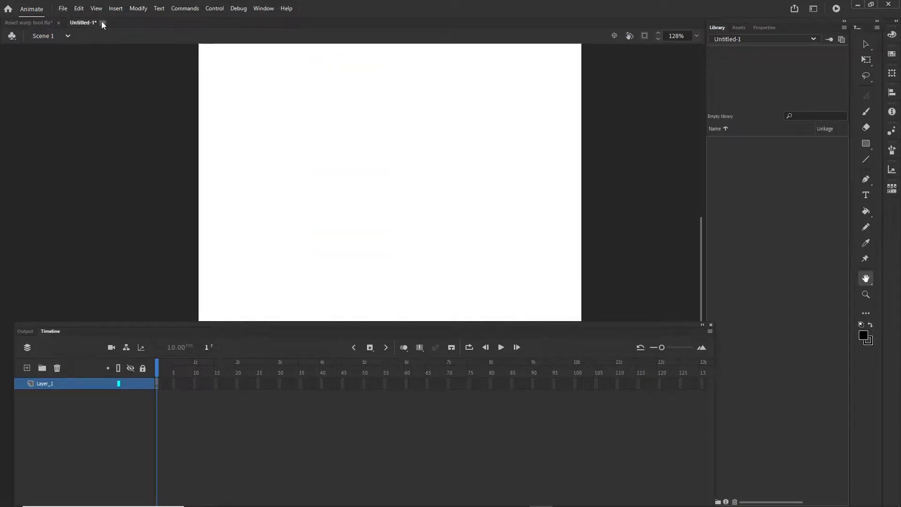
pyautogui.click(102, 22)
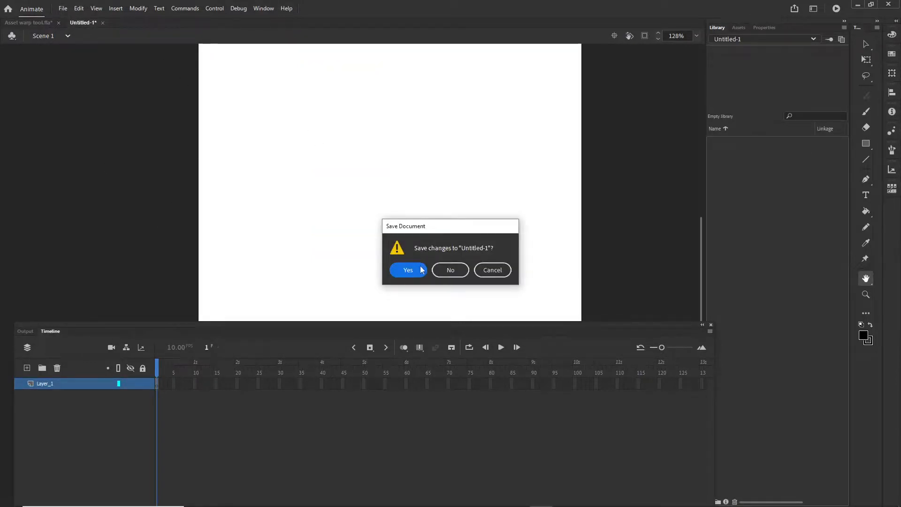
pyautogui.click(450, 270)
# Step: Create a Standard 640 x 480 character animation document at 10 fps for ActionScript 3.0
pyautogui.click(62, 8)
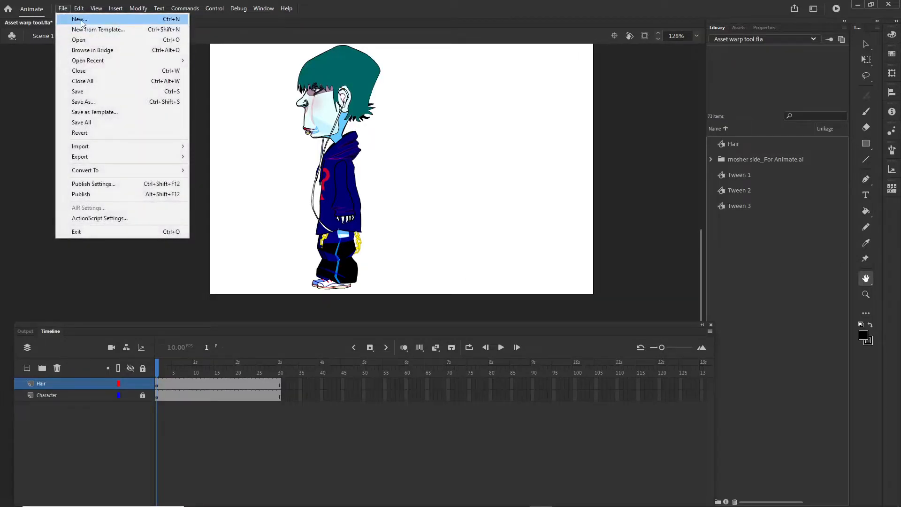
pyautogui.click(82, 21)
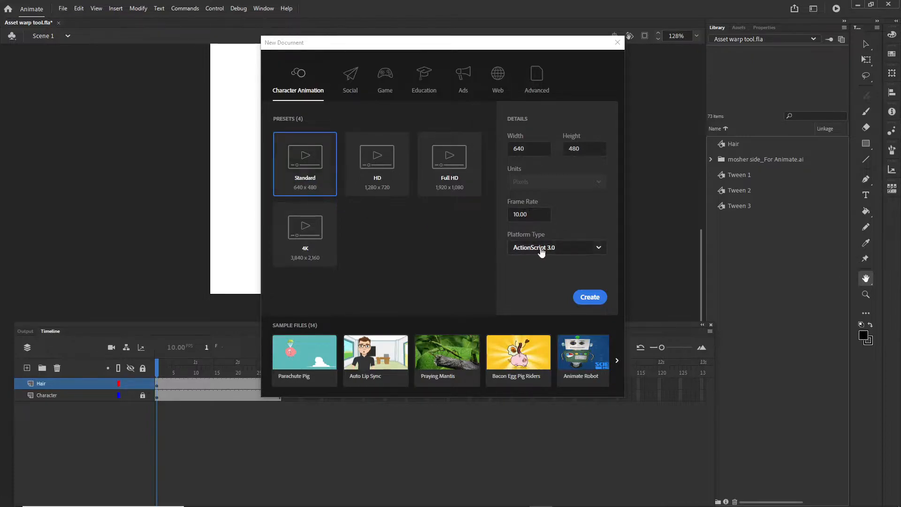
pyautogui.click(585, 300)
pyautogui.moveTo(444, 251); pyautogui.dragTo(450, 168)
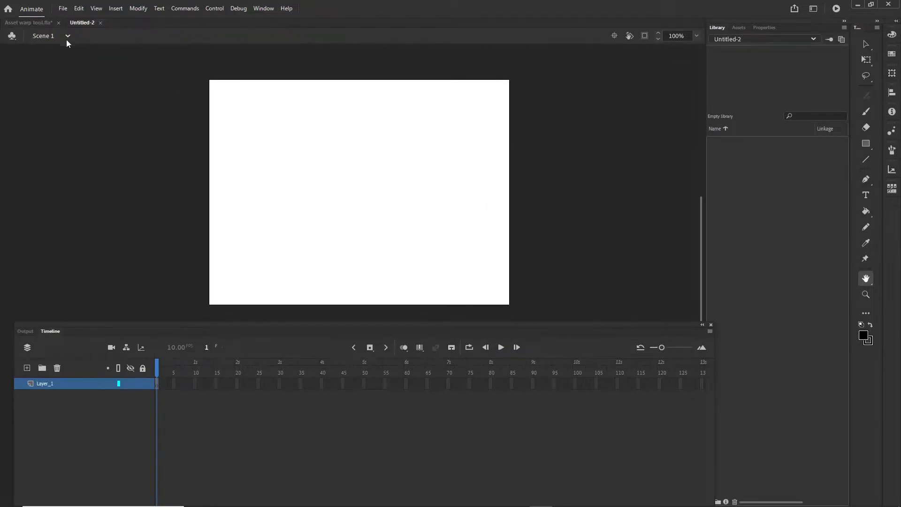
# Step: Open mosher side_For Animate from the Desktop for import to the stage
pyautogui.click(63, 9)
pyautogui.moveTo(93, 148)
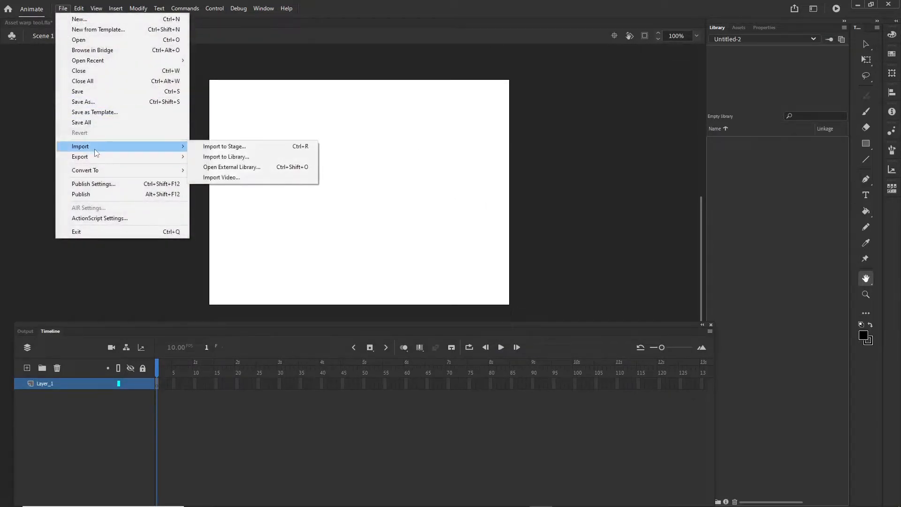
pyautogui.click(217, 147)
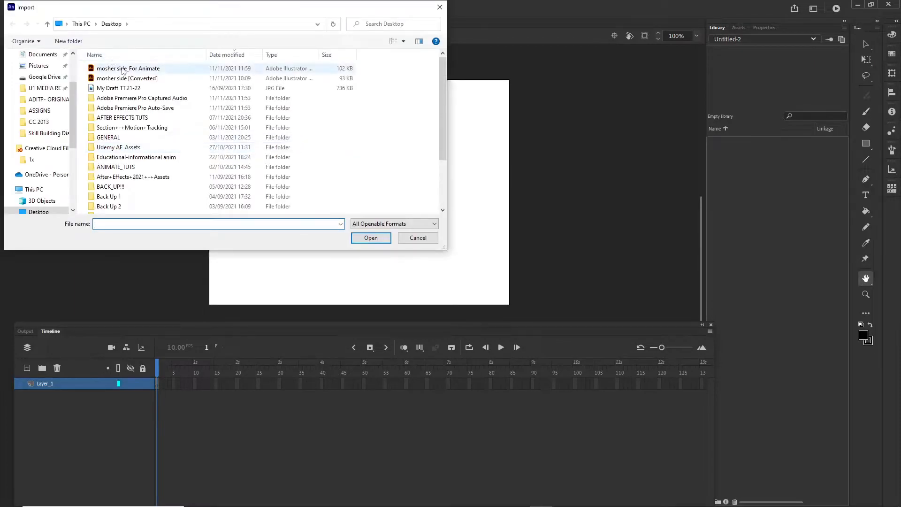
pyautogui.click(123, 70)
pyautogui.click(365, 239)
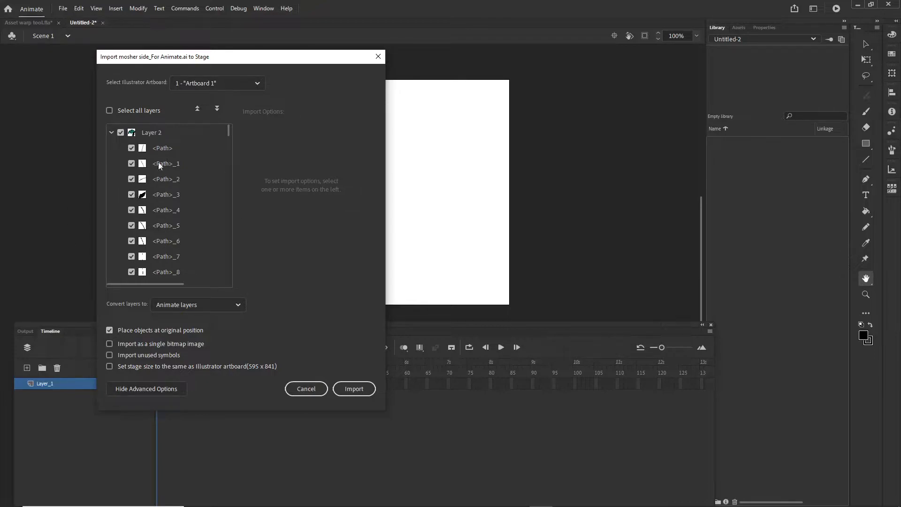
# Step: Import all Illustrator layers with their objects at original position, converting them to Animate layers
pyautogui.click(110, 131)
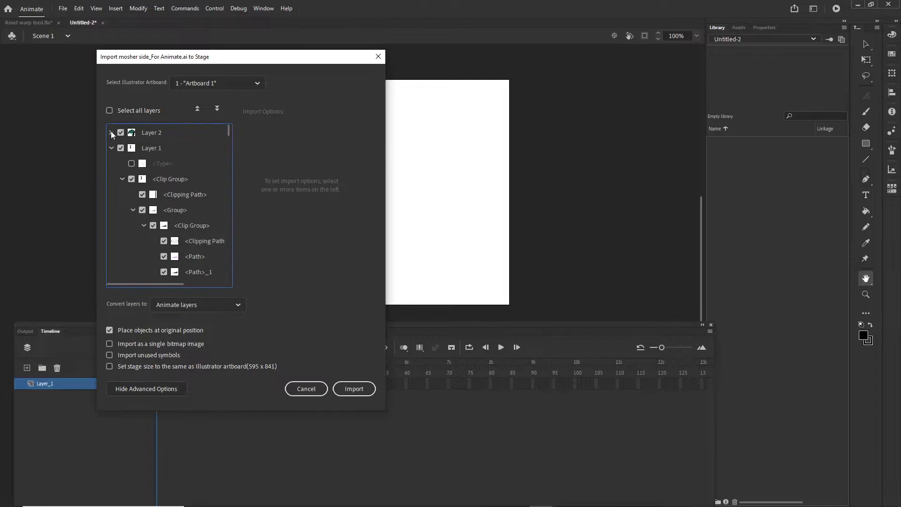
pyautogui.click(111, 148)
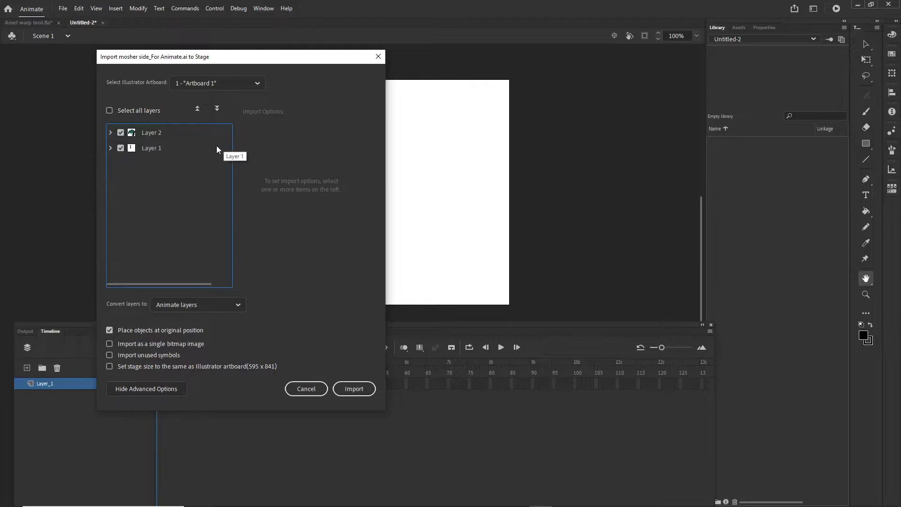
pyautogui.click(109, 111)
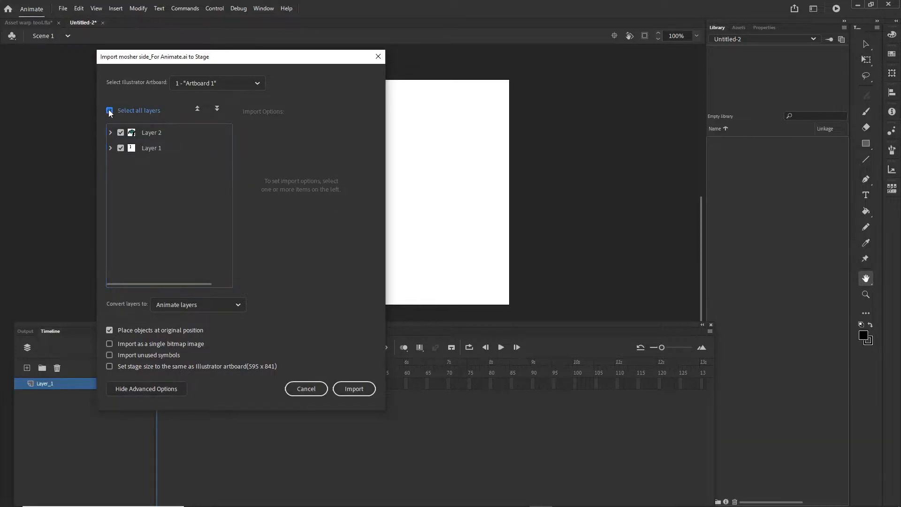
pyautogui.click(186, 306)
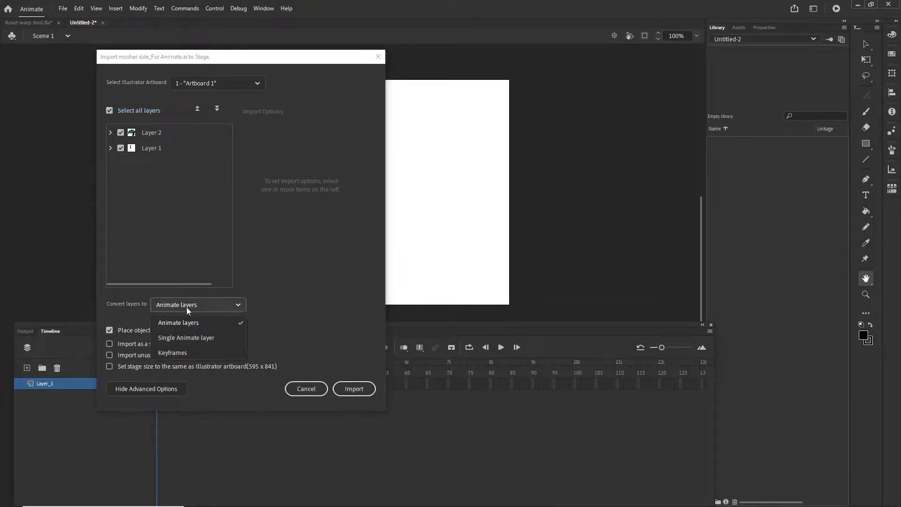
pyautogui.click(195, 325)
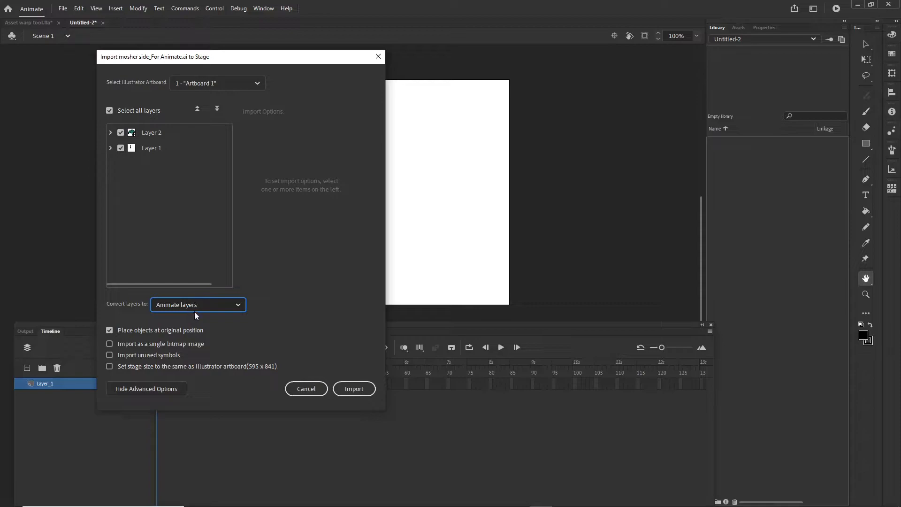
pyautogui.click(362, 388)
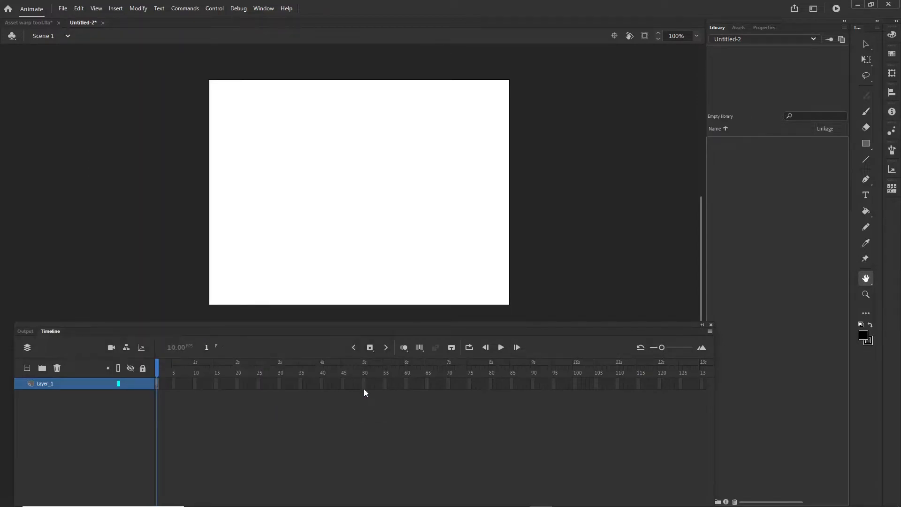
# Step: Inspect the imported character on the stage using the Selection tool
pyautogui.moveTo(156, 368); pyautogui.dragTo(176, 371)
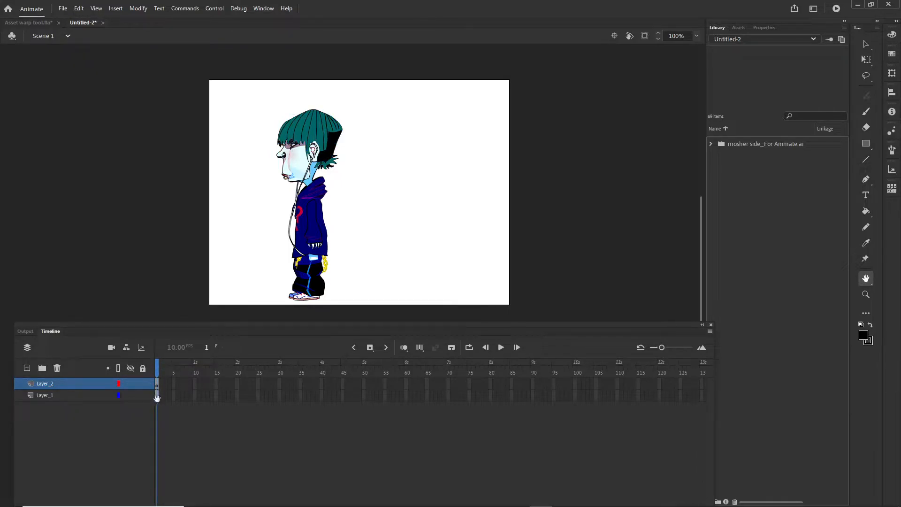
pyautogui.click(866, 44)
pyautogui.click(332, 147)
pyautogui.click(98, 442)
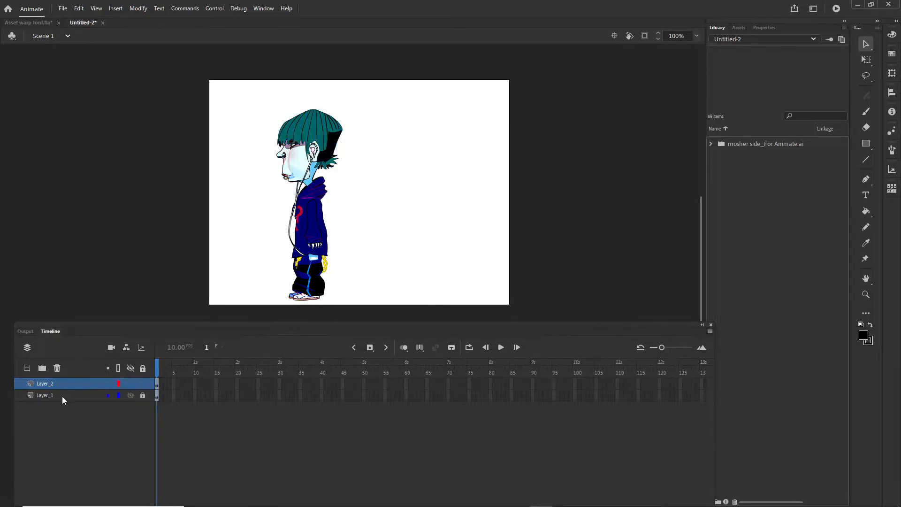
# Step: Rename Layer_1 as Character and Layer_2 as Hair
pyautogui.click(45, 398)
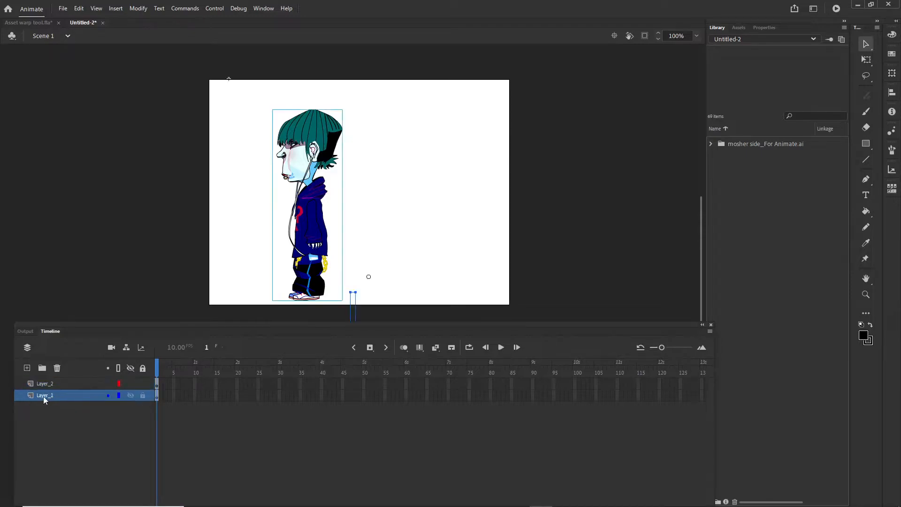
pyautogui.doubleClick(43, 396)
pyautogui.write('C')
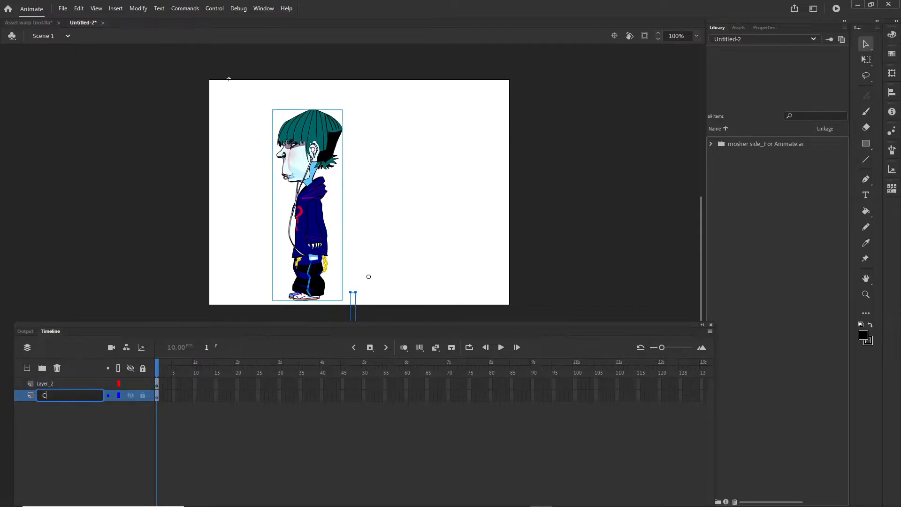
pyautogui.write('haracter')
pyautogui.doubleClick(52, 383)
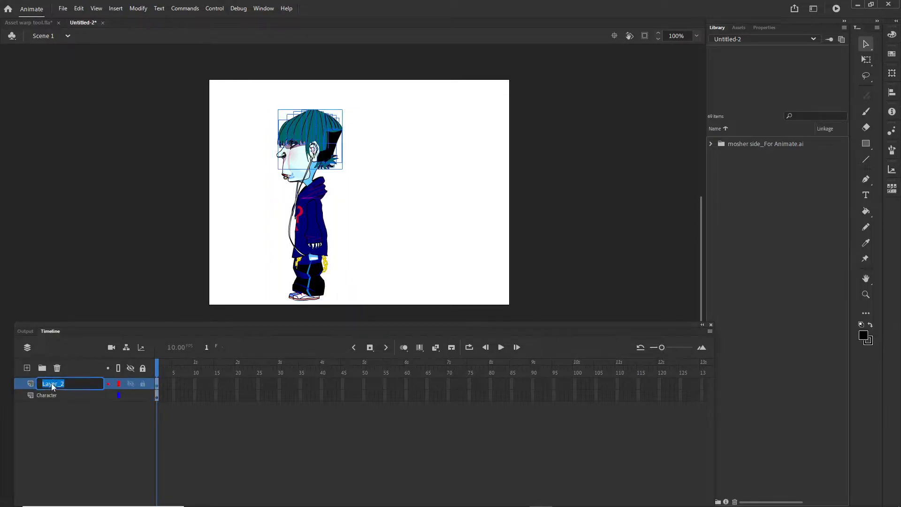
pyautogui.write('Hair')
pyautogui.click(112, 449)
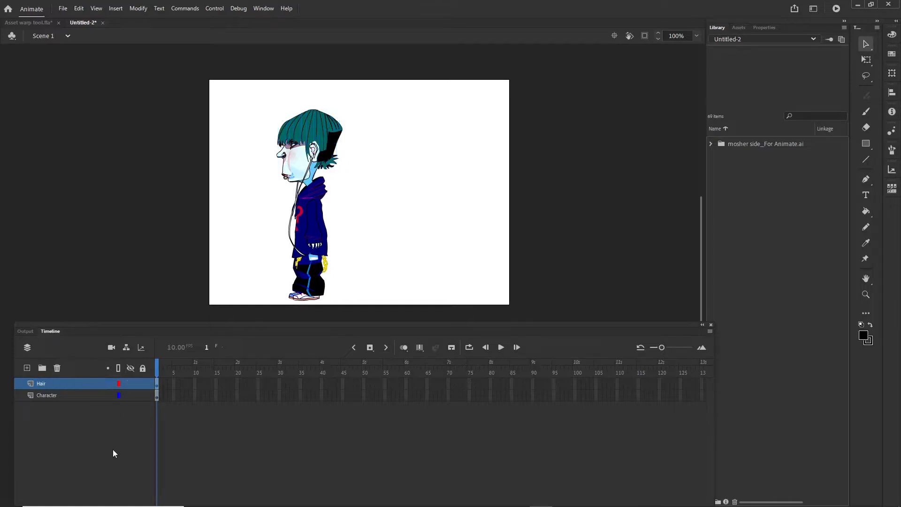
# Step: Lock the Character layer and convert all artwork on the Hair layer into a graphic symbol named Hair
pyautogui.click(144, 396)
pyautogui.click(68, 383)
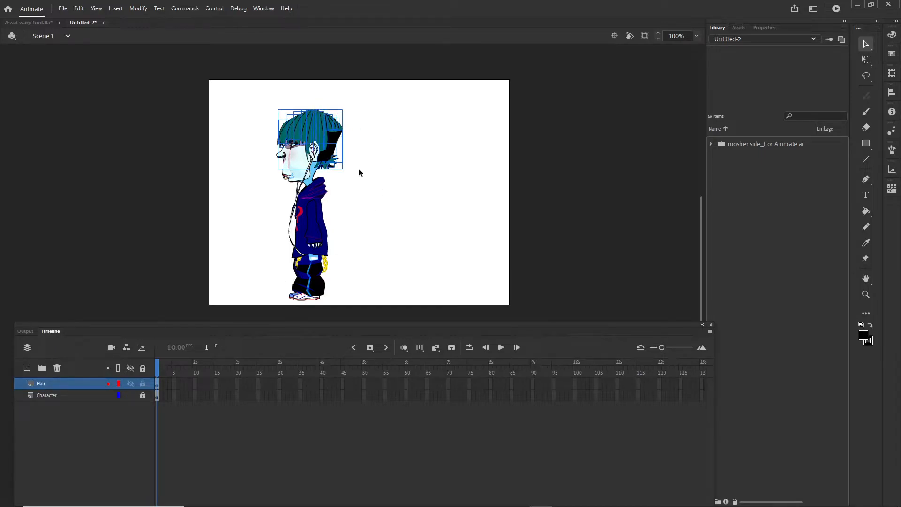
pyautogui.scroll(3, 352, 169)
pyautogui.moveTo(235, 109); pyautogui.dragTo(332, 165)
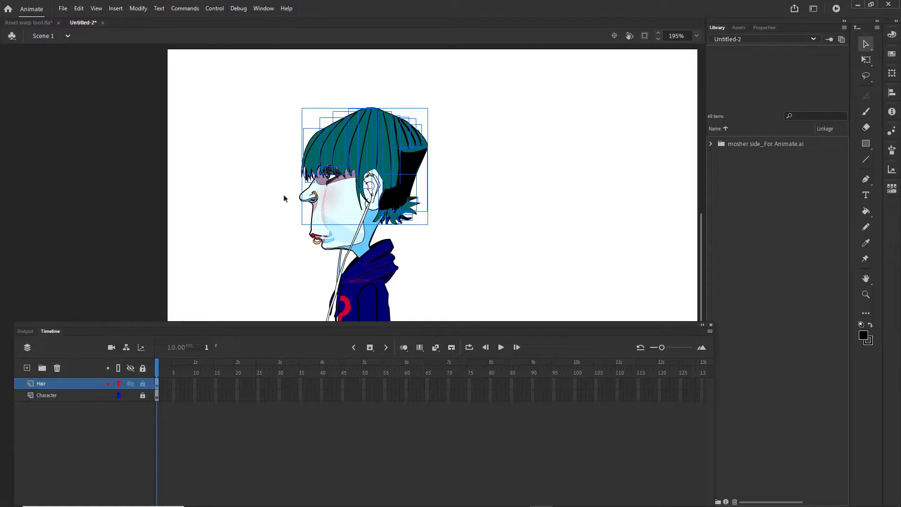
pyautogui.click(137, 8)
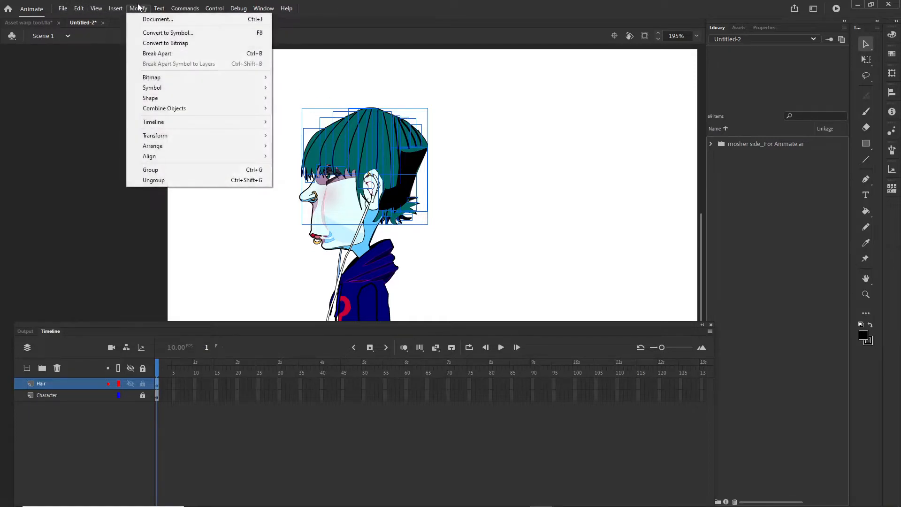
pyautogui.click(160, 34)
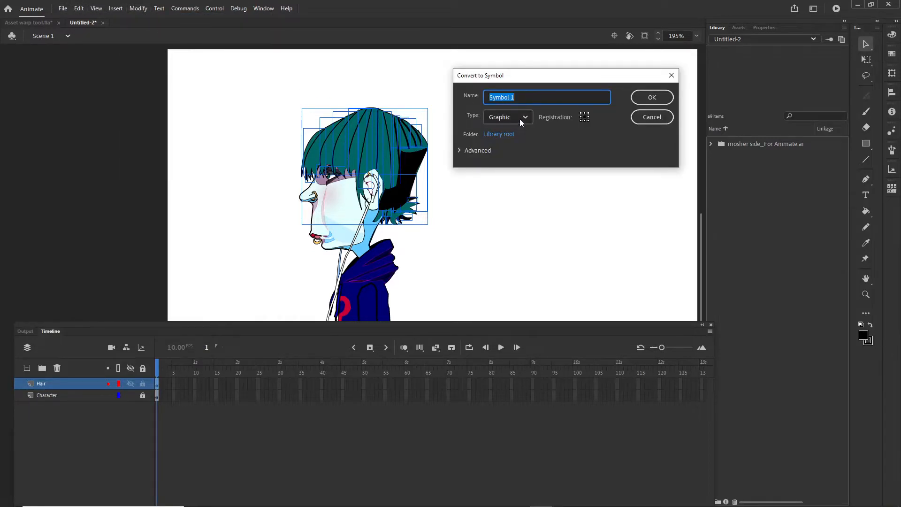
pyautogui.write('Hair')
pyautogui.click(663, 98)
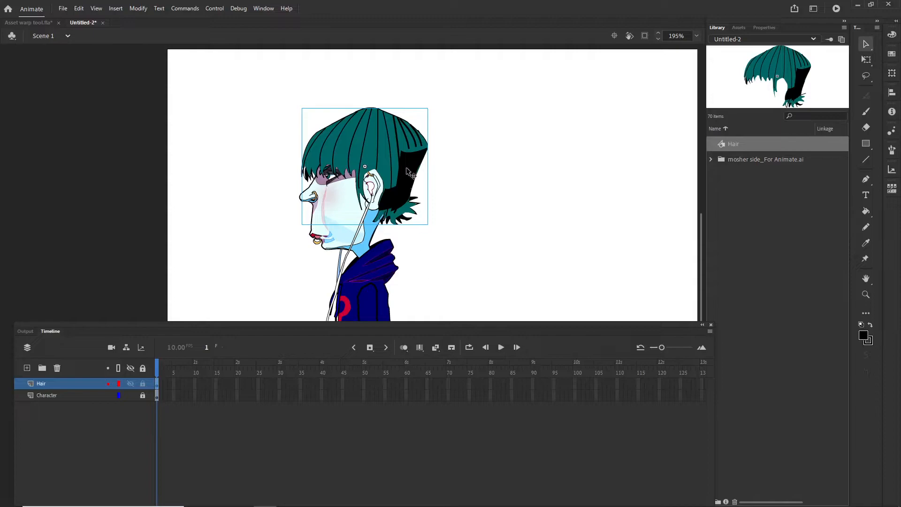
# Step: Open the Hair symbol for in-place editing and deselect its artwork with the Selection tool
pyautogui.doubleClick(384, 144)
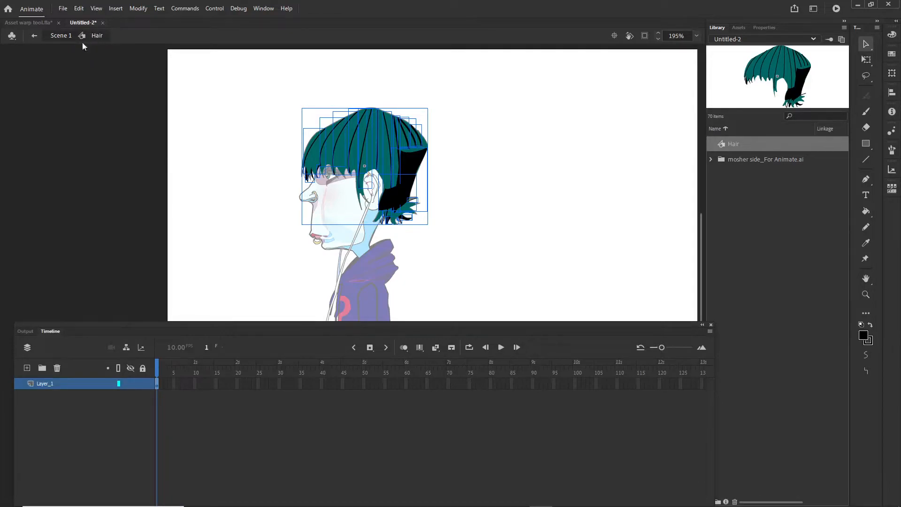
pyautogui.click(866, 260)
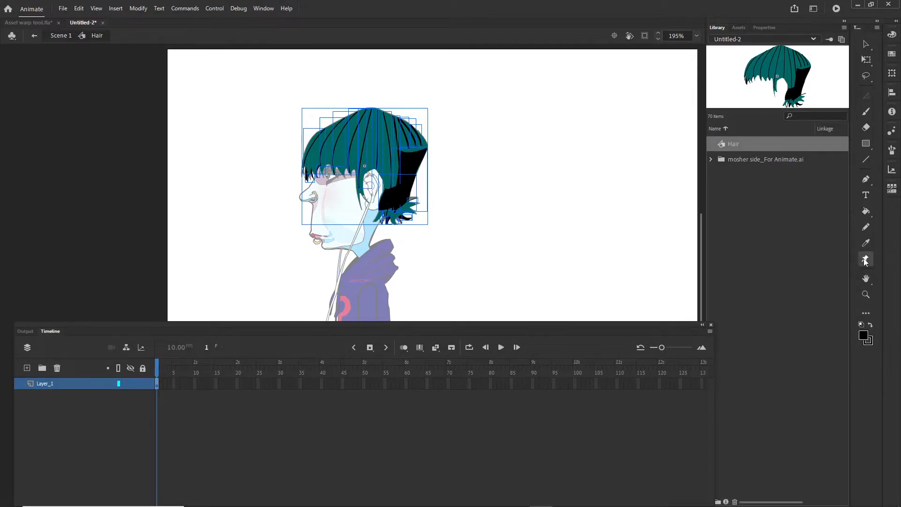
pyautogui.click(867, 44)
pyautogui.click(513, 176)
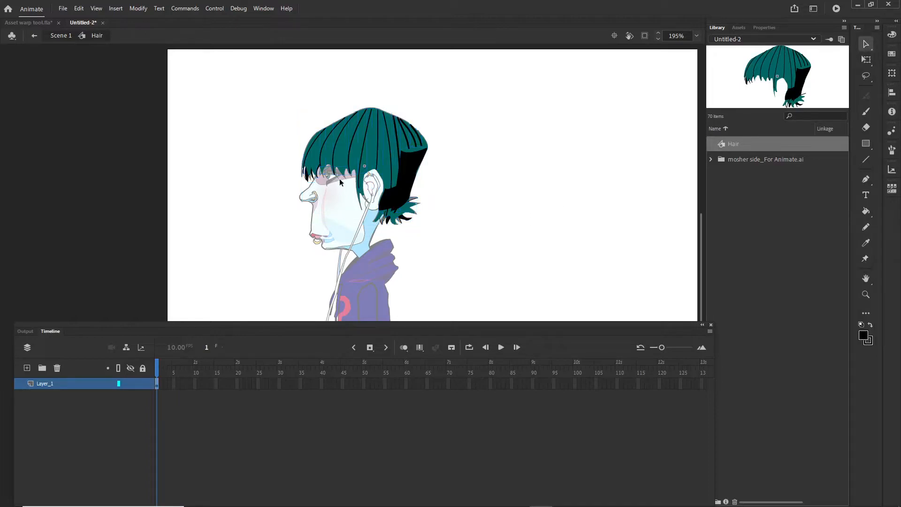
# Step: Create an Asset Warp mesh on the green hair with a pin at its centre and pins along the fringe tips
pyautogui.click(868, 259)
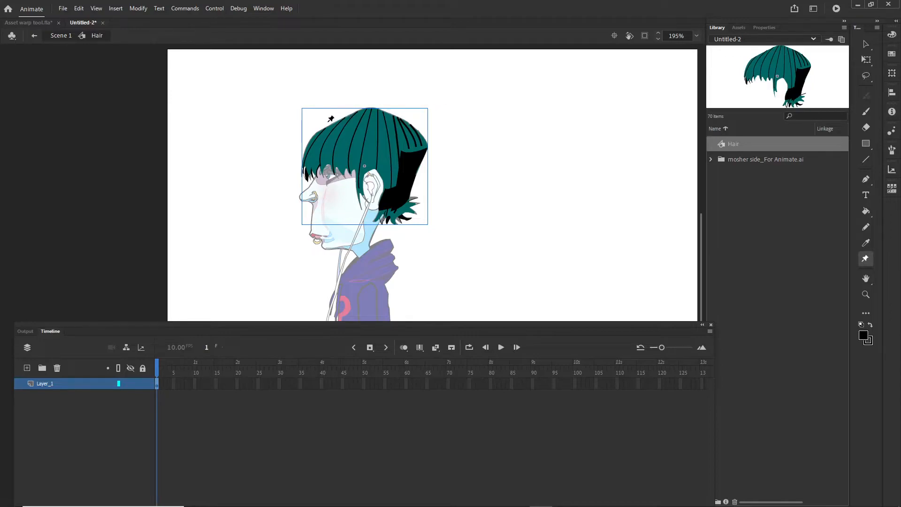
pyautogui.click(371, 143)
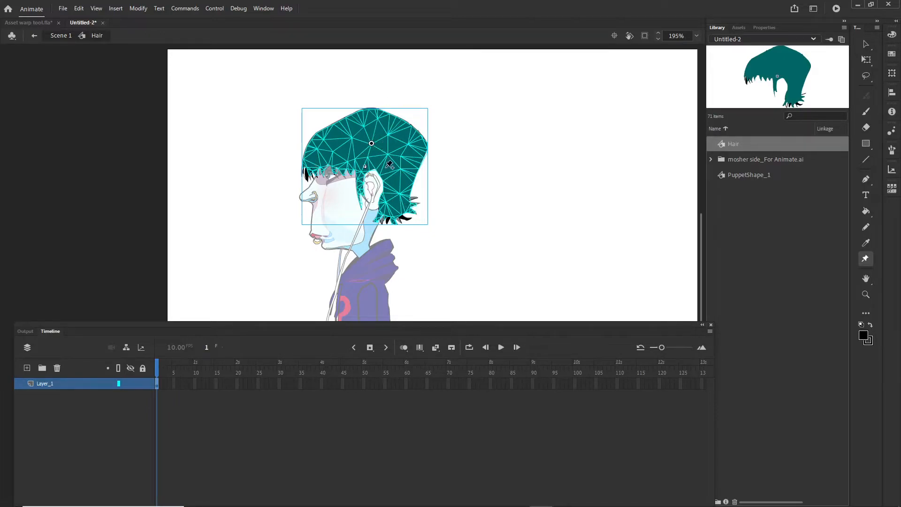
pyautogui.scroll(3, 340, 190)
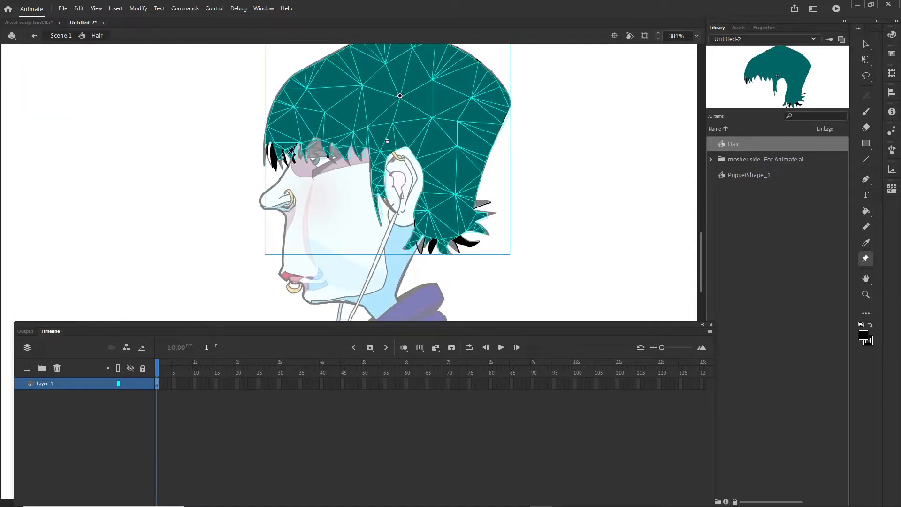
pyautogui.scroll(1, 319, 169)
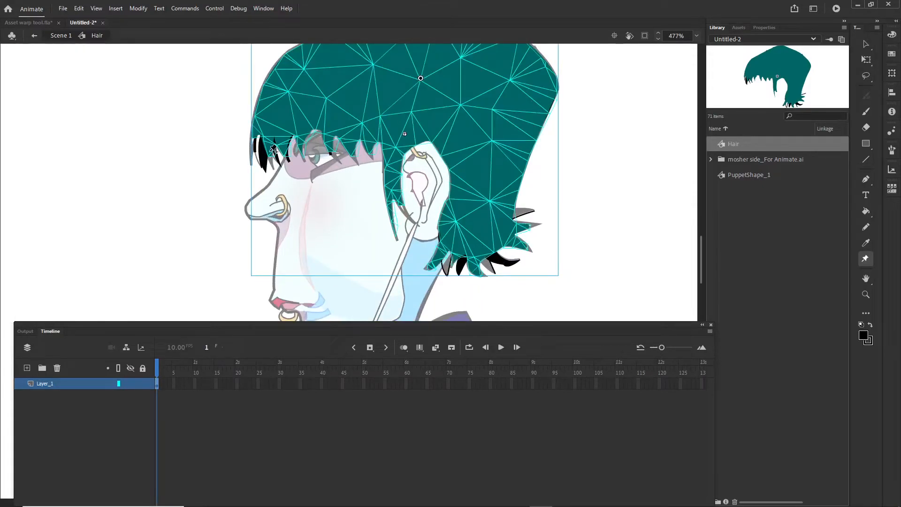
pyautogui.click(271, 153)
pyautogui.click(283, 152)
pyautogui.click(301, 148)
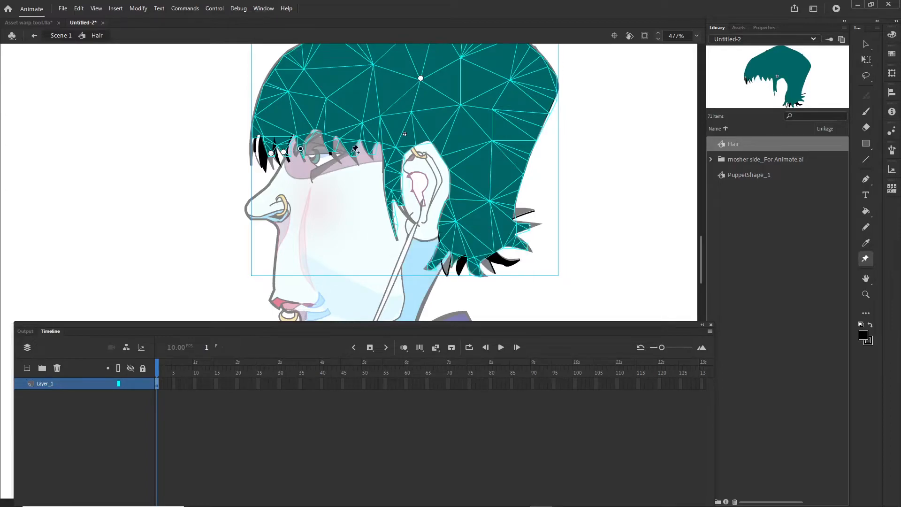
pyautogui.click(331, 149)
pyautogui.click(351, 151)
pyautogui.click(370, 152)
# Step: Add warp pins to the hair tips at the neck, the front edge of the fringe and the strand before the ear
pyautogui.click(430, 265)
pyautogui.click(478, 272)
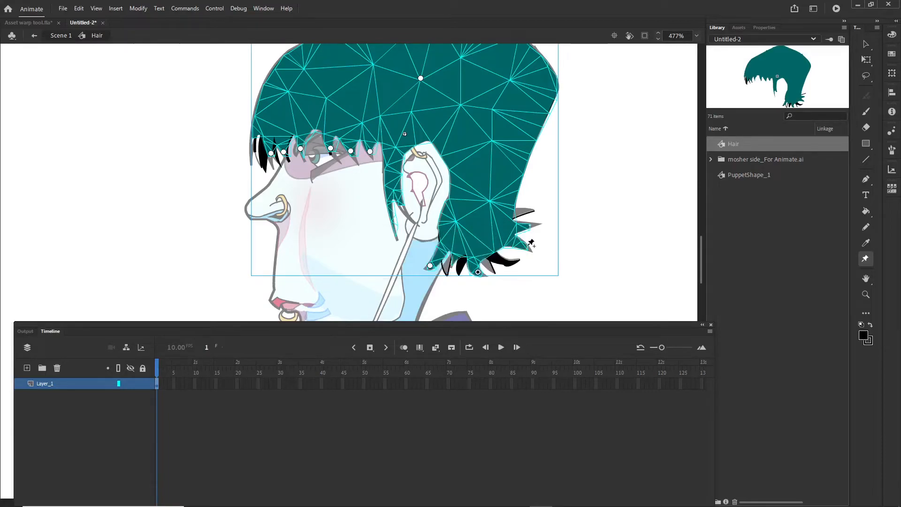
pyautogui.click(524, 246)
pyautogui.click(528, 225)
pyautogui.click(255, 134)
pyautogui.click(403, 202)
pyautogui.click(399, 200)
pyautogui.click(391, 151)
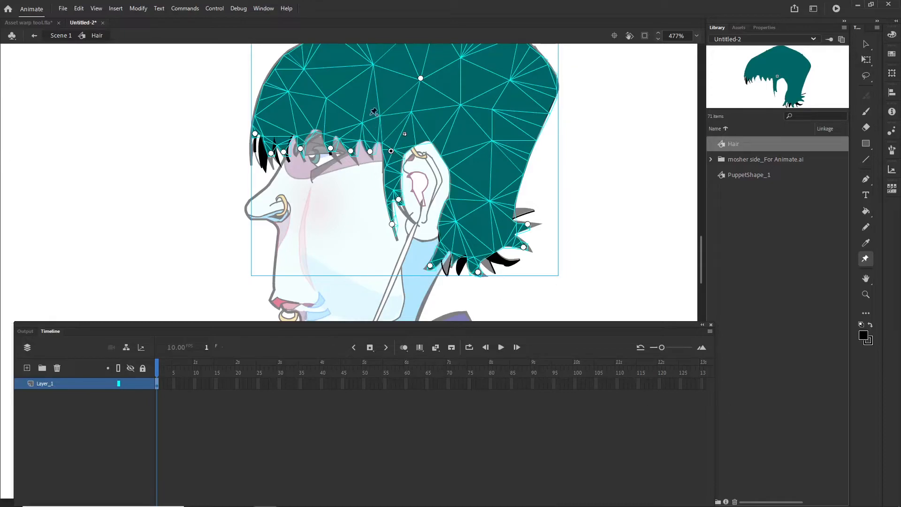
# Step: Insert a keyframe at frame 2 of Layer_1 and select the hair's warp mesh on that frame
pyautogui.click(161, 387)
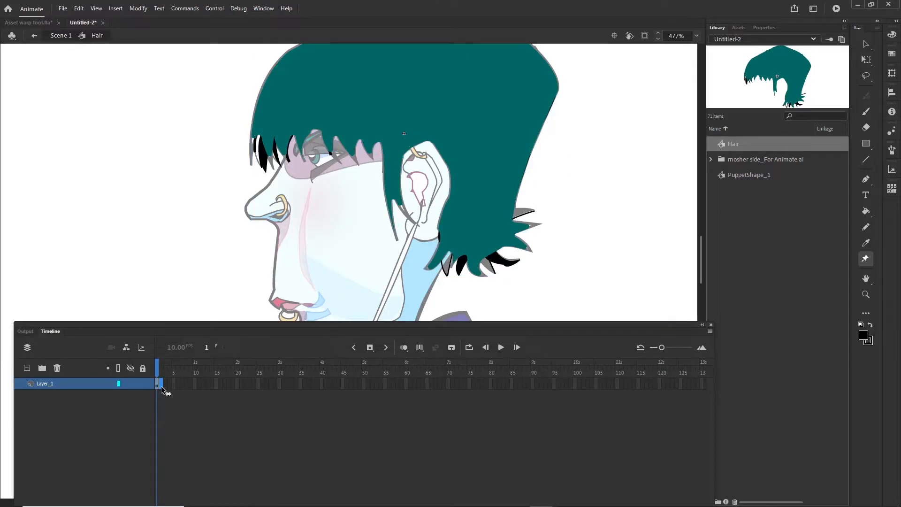
pyautogui.click(162, 386)
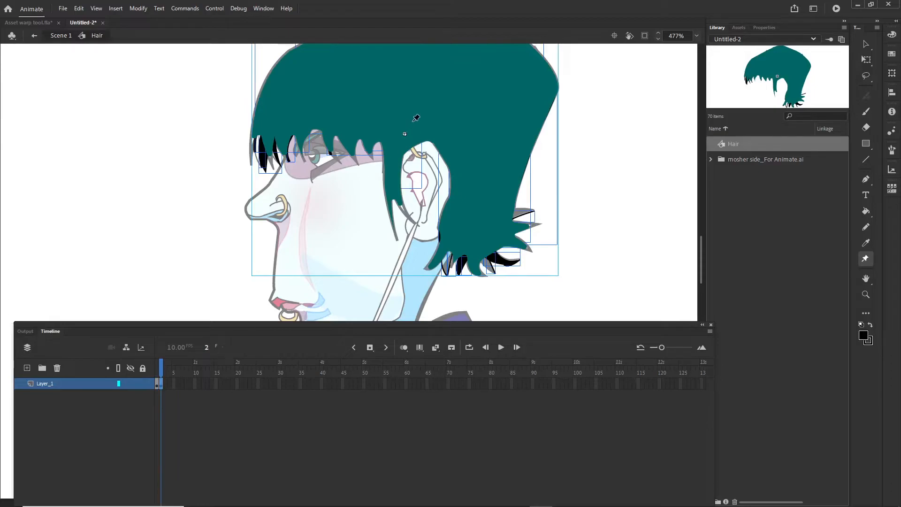
pyautogui.click(443, 102)
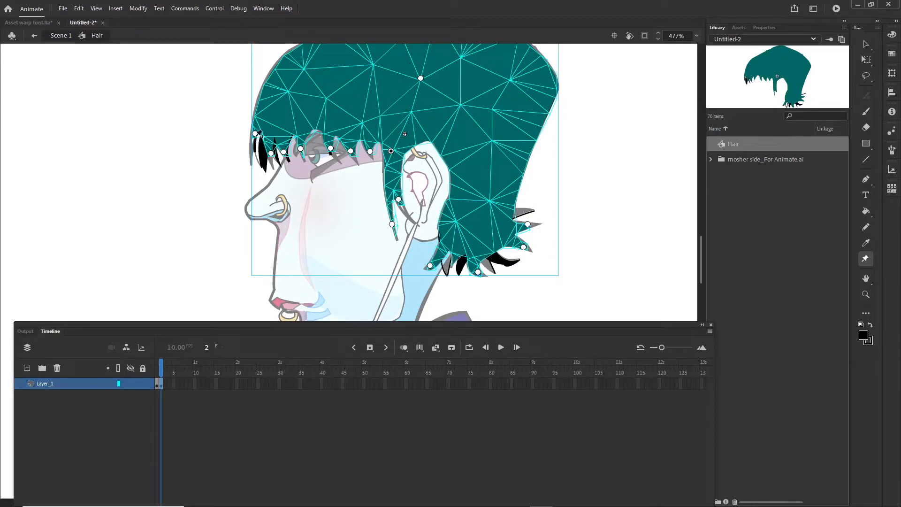
# Step: Reshape the hair at frame 2 by shifting the pins of the fringe, the strand by the ear and the back tips slightly
pyautogui.moveTo(255, 133); pyautogui.dragTo(387, 149)
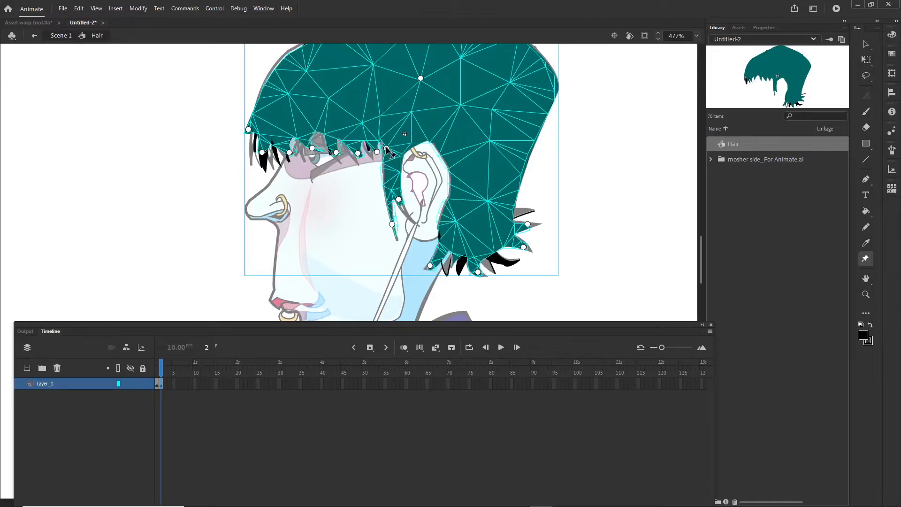
pyautogui.moveTo(393, 224); pyautogui.dragTo(407, 198)
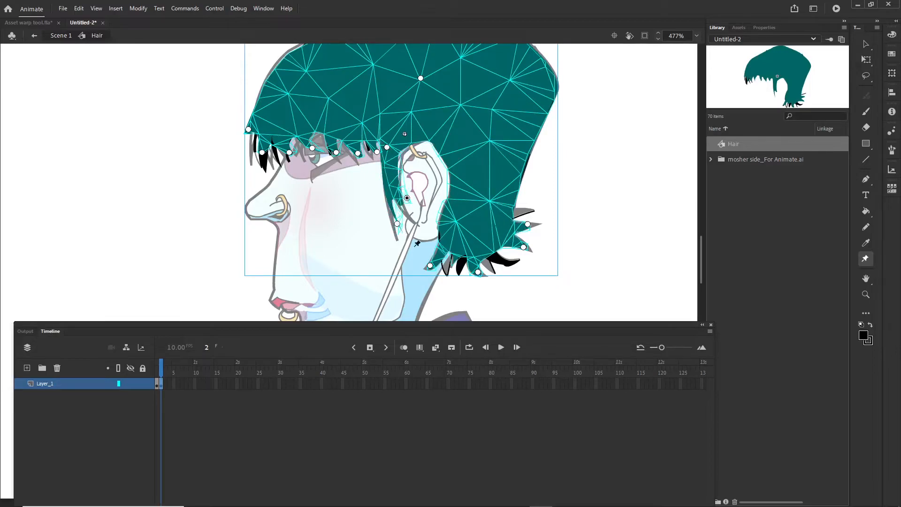
pyautogui.moveTo(430, 265); pyautogui.dragTo(423, 260)
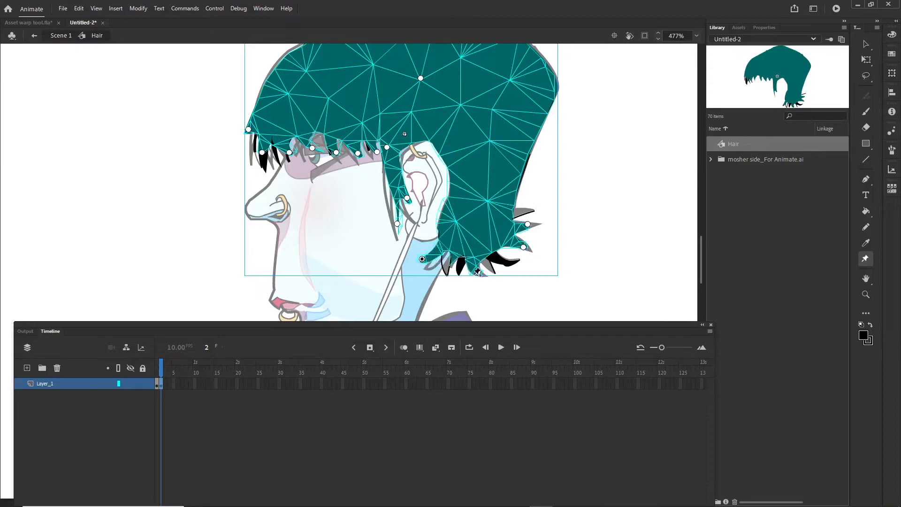
pyautogui.moveTo(478, 272); pyautogui.dragTo(490, 273)
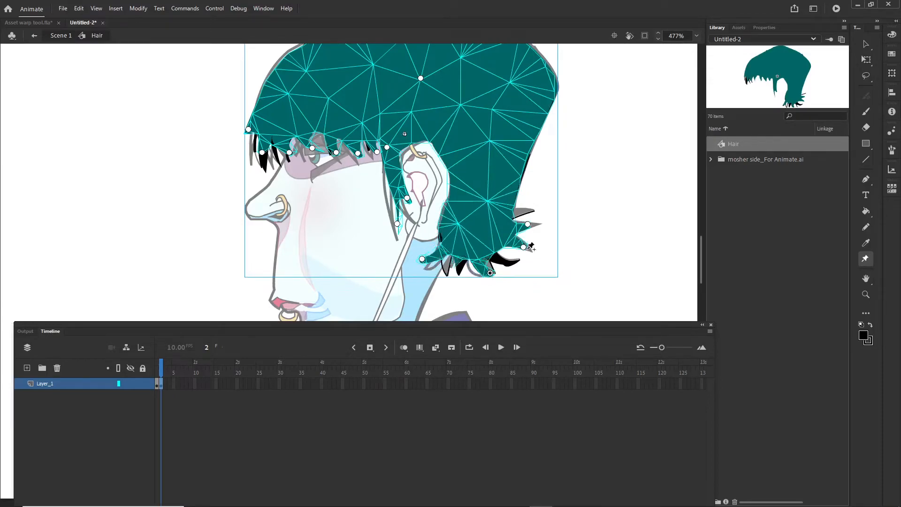
pyautogui.moveTo(523, 247); pyautogui.dragTo(518, 257)
pyautogui.moveTo(527, 224); pyautogui.dragTo(536, 219)
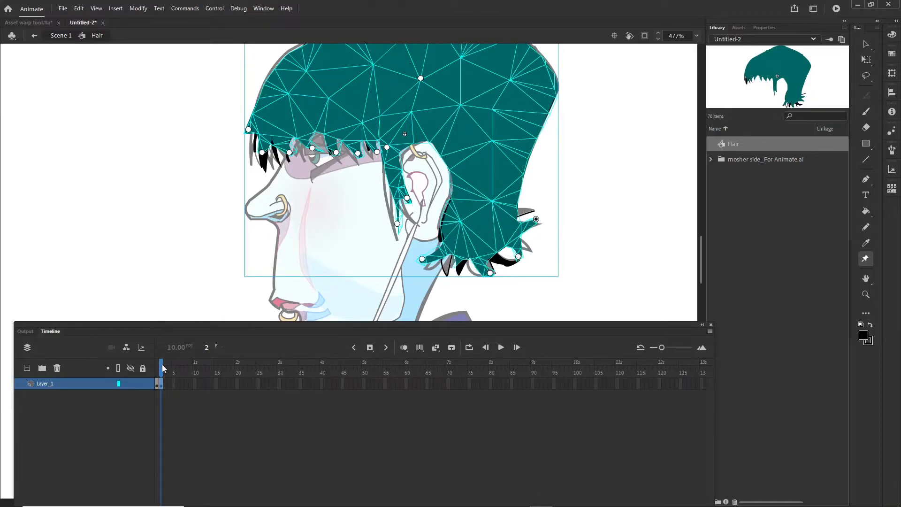
# Step: Insert a keyframe at frame 4 of Layer_1 and select the hair's warp mesh there
pyautogui.moveTo(163, 365)
pyautogui.mouseDown()
pyautogui.moveTo(154, 363)
pyautogui.moveTo(176, 364)
pyautogui.mouseUp()
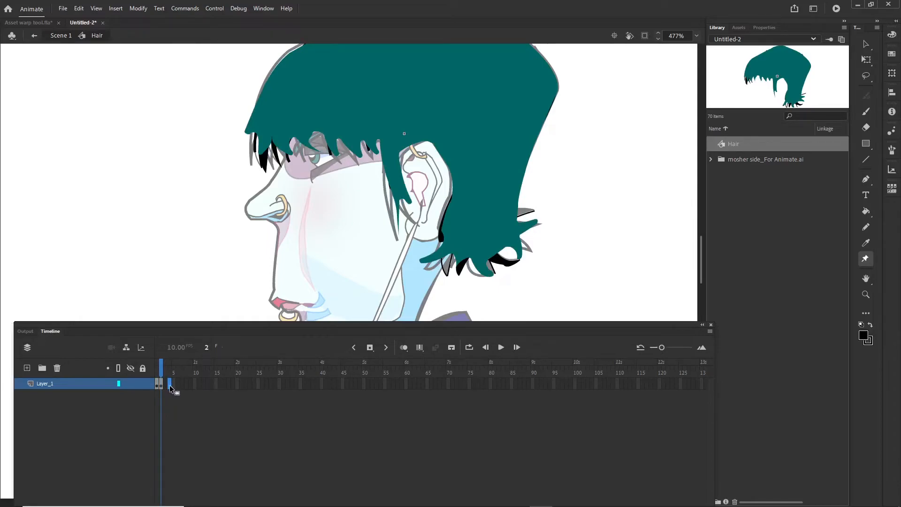
pyautogui.press('F6')
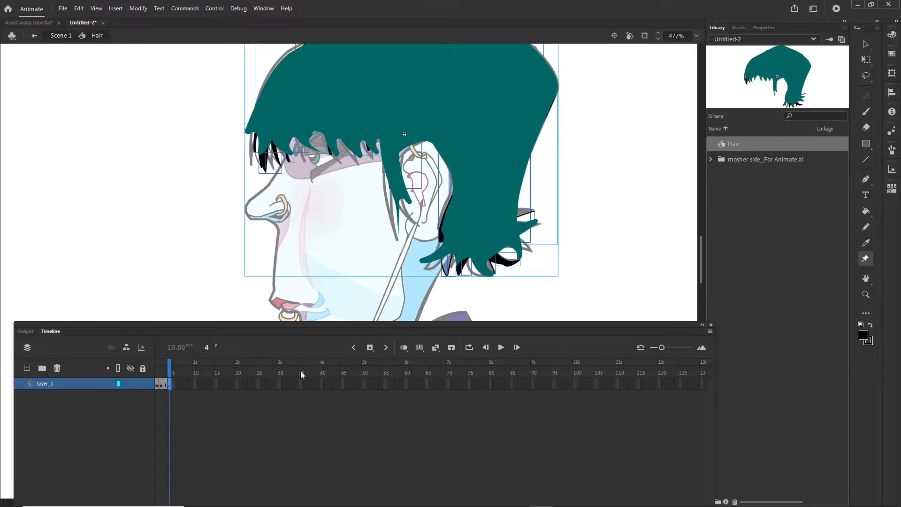
pyautogui.click(412, 93)
# Step: Exaggerate the hair's bend at frame 4 by pulling the fringe forward, spreading the back tips and adjusting the strand by the ear
pyautogui.click(279, 159)
pyautogui.moveTo(312, 149); pyautogui.dragTo(302, 154)
pyautogui.moveTo(249, 130); pyautogui.dragTo(232, 120)
pyautogui.moveTo(537, 219); pyautogui.dragTo(549, 199)
pyautogui.moveTo(519, 257); pyautogui.dragTo(494, 282)
pyautogui.moveTo(422, 258); pyautogui.dragTo(424, 266)
pyautogui.click(394, 228)
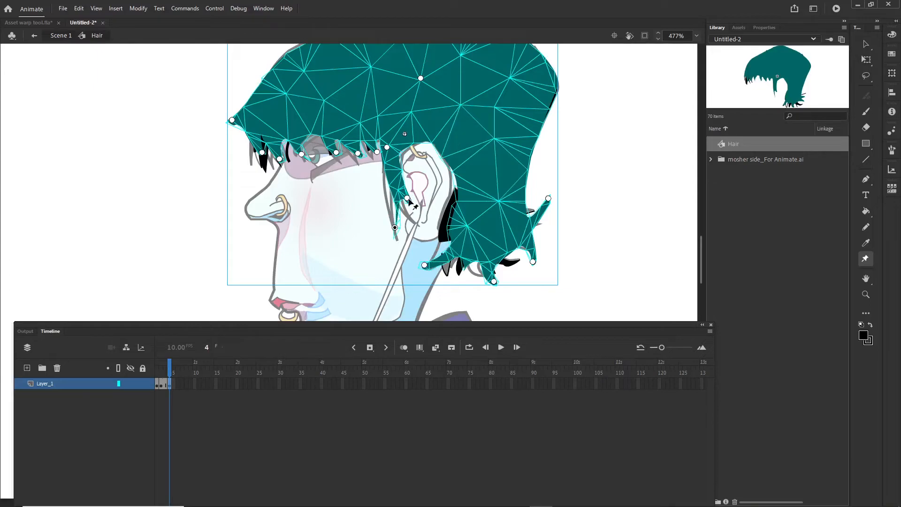
pyautogui.moveTo(407, 199); pyautogui.dragTo(405, 203)
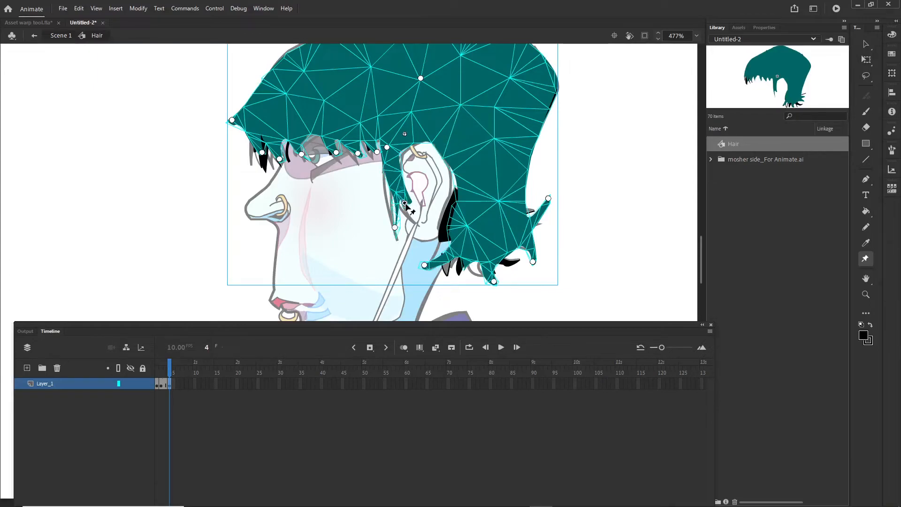
# Step: Create a classic tween between the keyframes at frames 2 and 4 and scrub back to frame 1
pyautogui.click(162, 388)
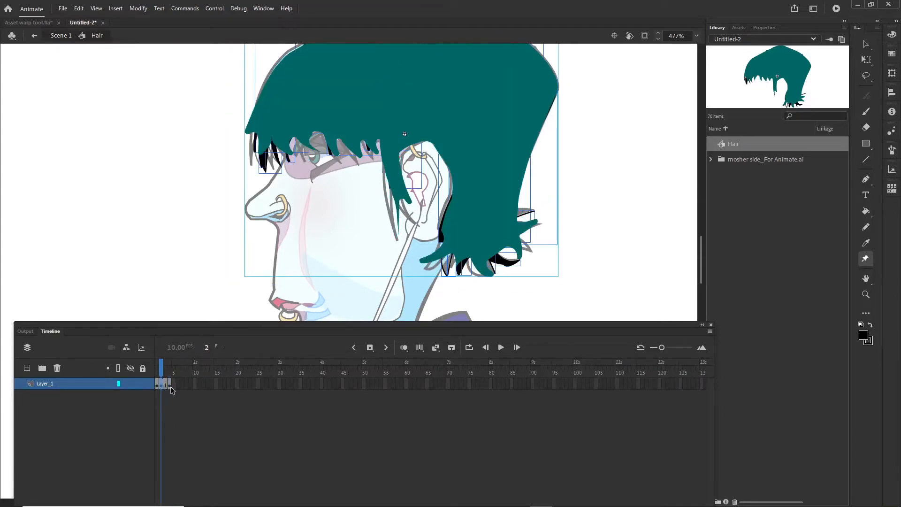
pyautogui.click(170, 391)
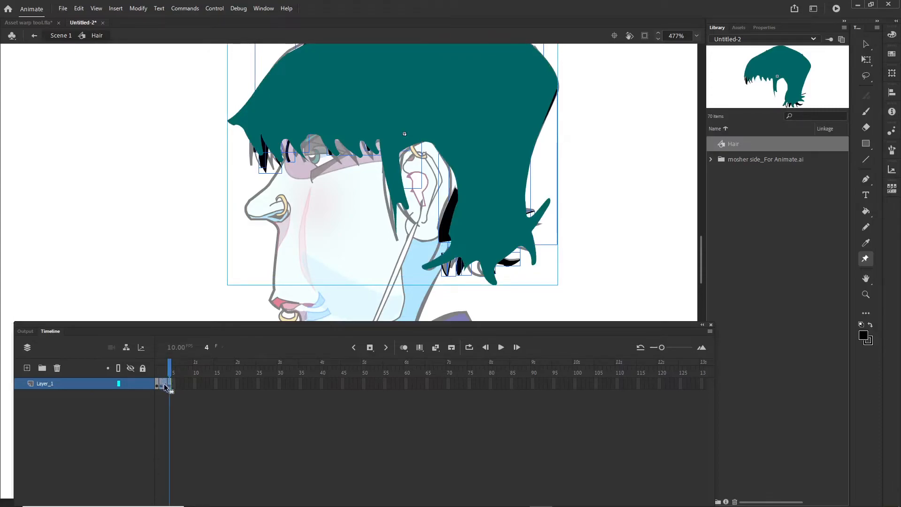
pyautogui.rightClick(165, 385)
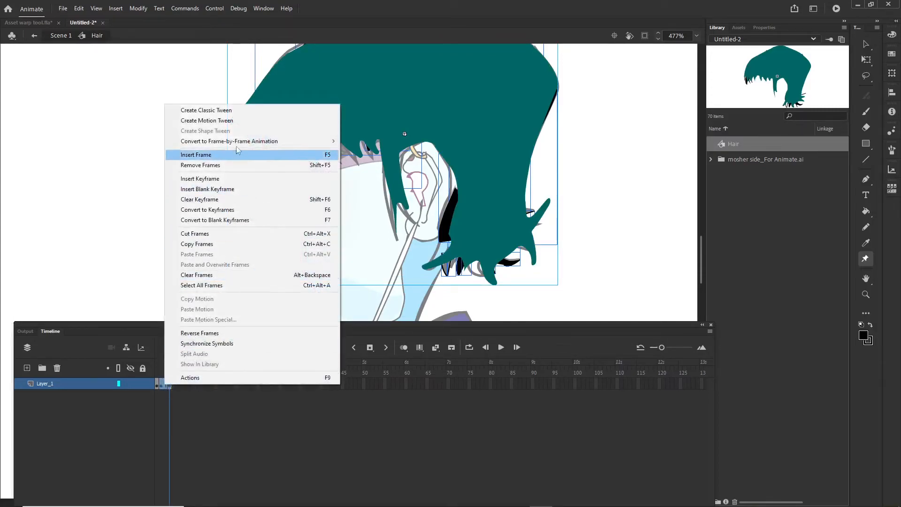
pyautogui.click(236, 115)
pyautogui.moveTo(170, 367)
pyautogui.mouseDown()
pyautogui.moveTo(154, 368)
pyautogui.moveTo(183, 363)
pyautogui.moveTo(156, 363)
pyautogui.mouseUp()
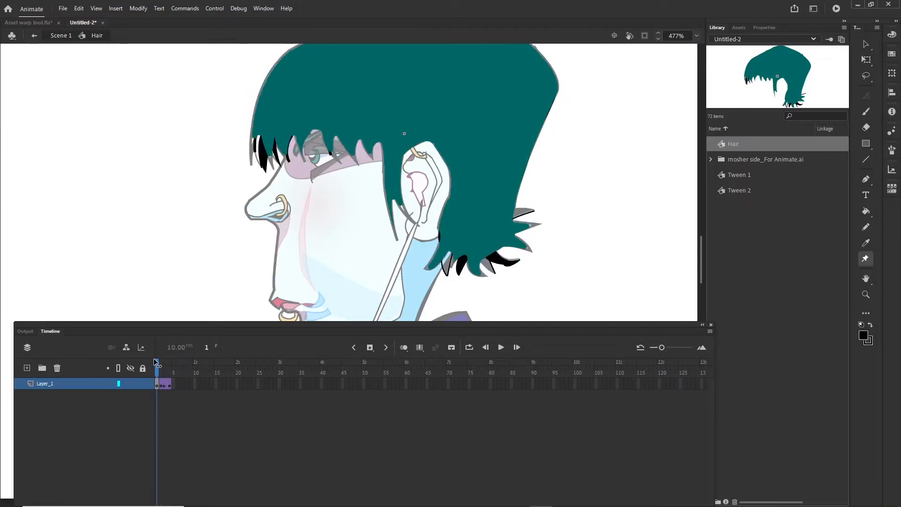
pyautogui.scroll(-2, 233, 207)
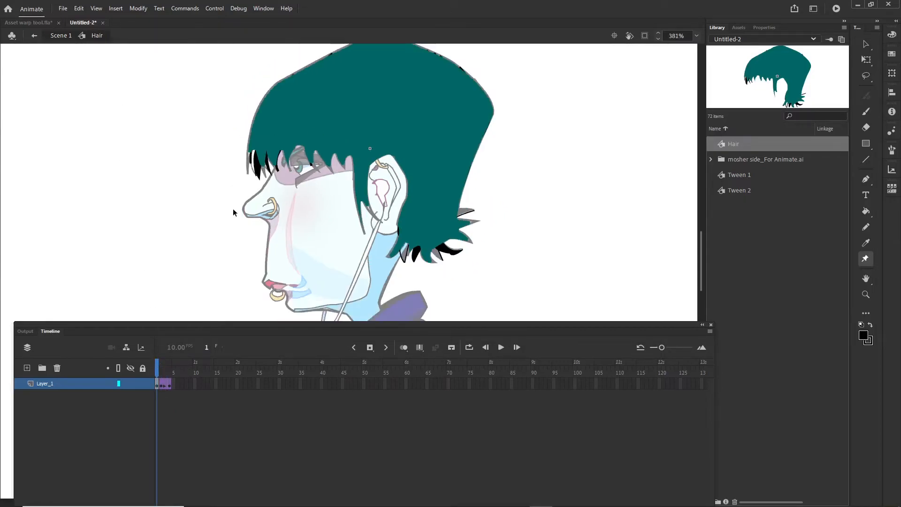
# Step: Return to Scene 1, extend the Hair and Character layers to frame 30 and scrub through the hair motion
pyautogui.click(59, 36)
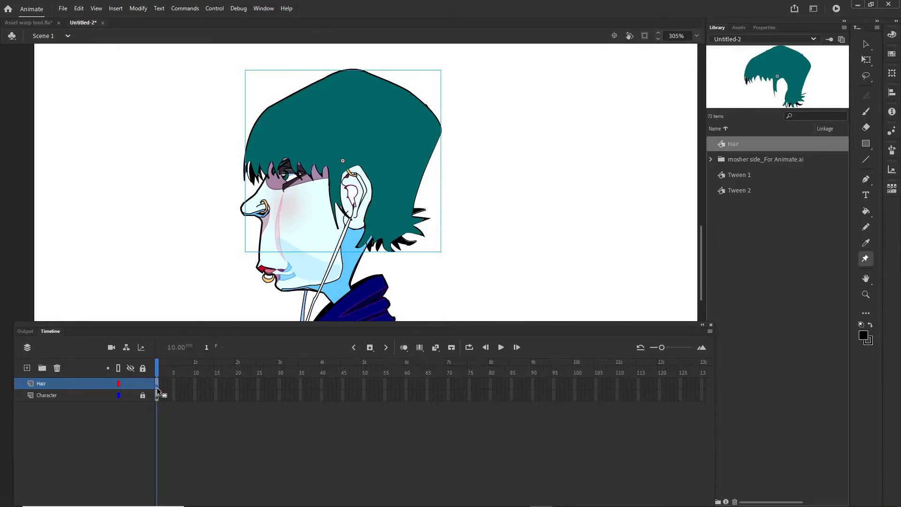
pyautogui.click(280, 383)
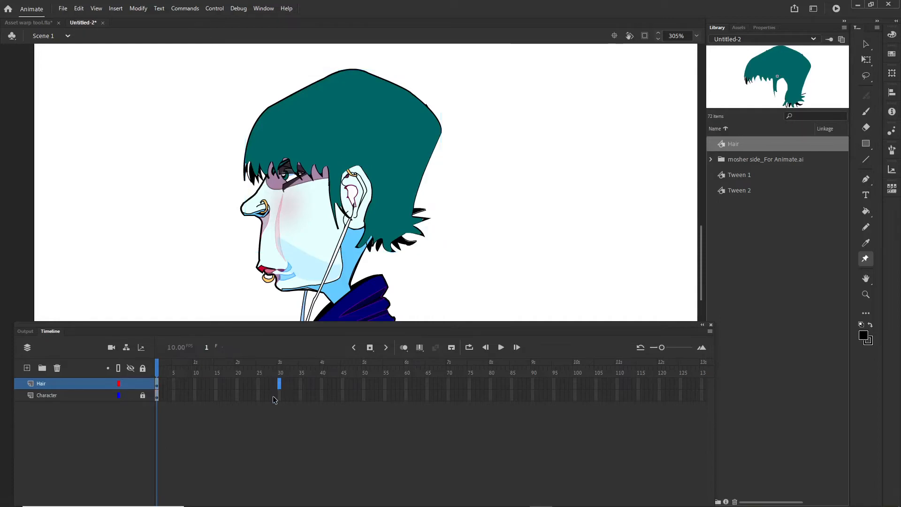
pyautogui.keyDown('shift'); pyautogui.click(280, 397); pyautogui.keyUp('shift')
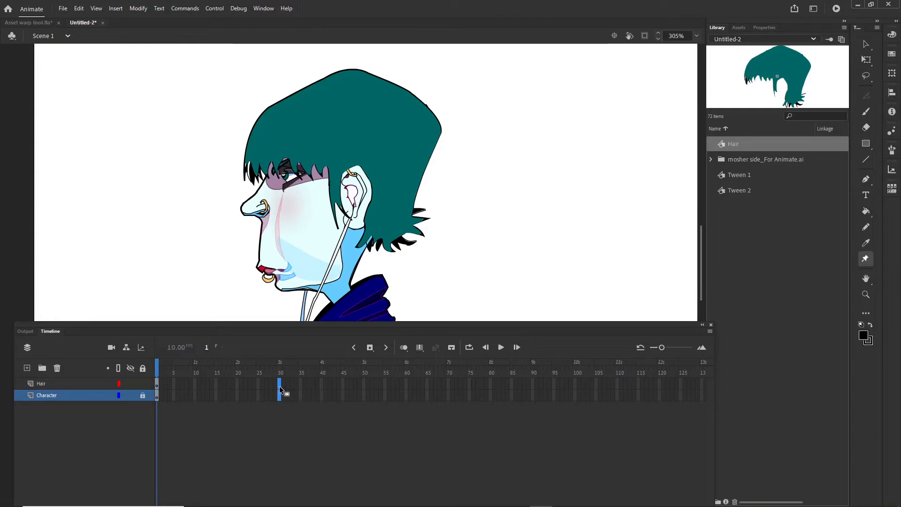
pyautogui.press('F5')
pyautogui.moveTo(278, 367); pyautogui.dragTo(237, 385)
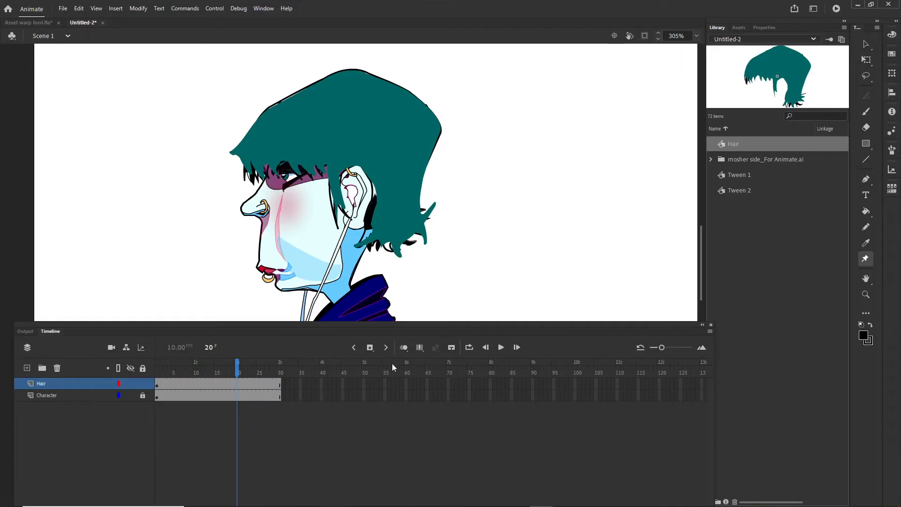
pyautogui.press('v')
pyautogui.doubleClick(343, 127)
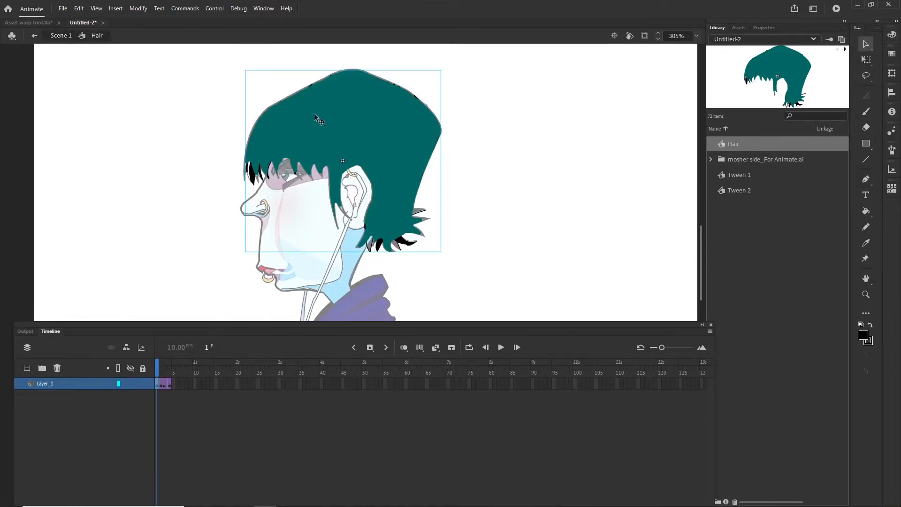
pyautogui.click(62, 37)
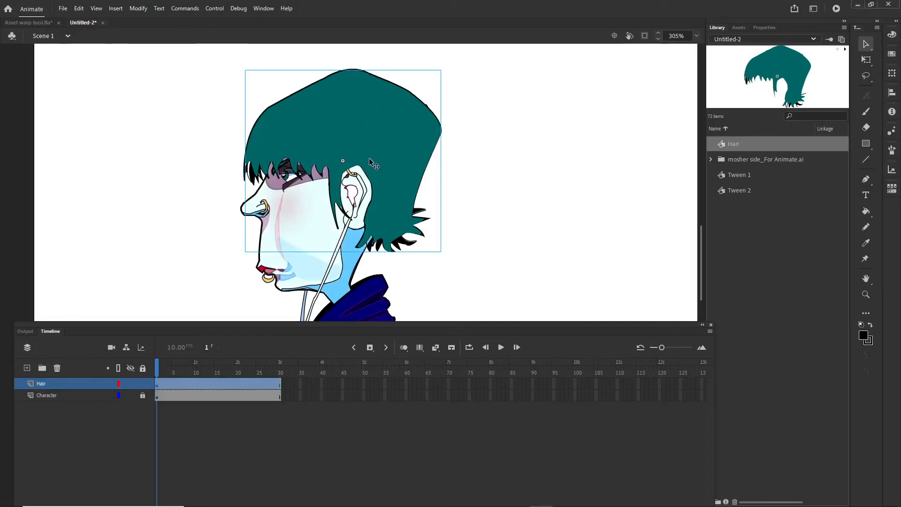
pyautogui.moveTo(319, 135); pyautogui.dragTo(353, 127)
# Step: Cut the black line artwork out of the Hair symbol's first frame, keeping the green hair shape positioned over the head
pyautogui.doubleClick(348, 125)
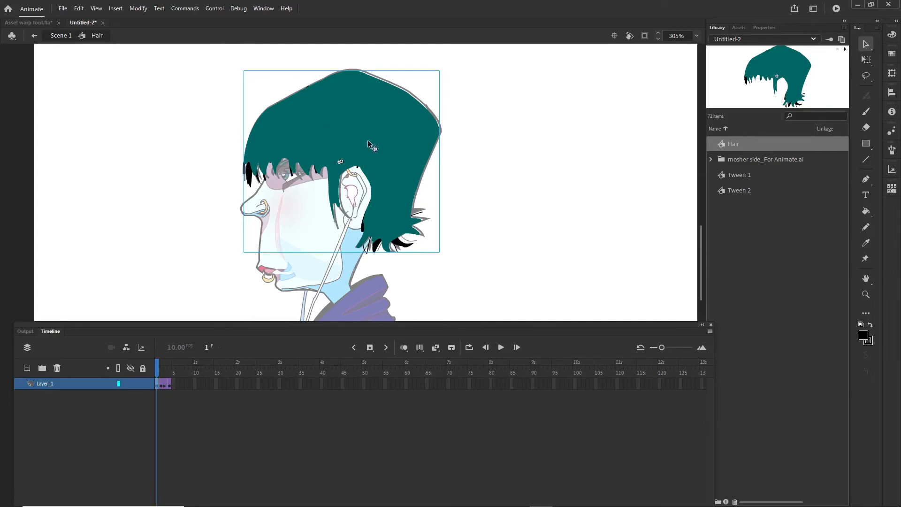
pyautogui.moveTo(360, 144); pyautogui.dragTo(602, 154)
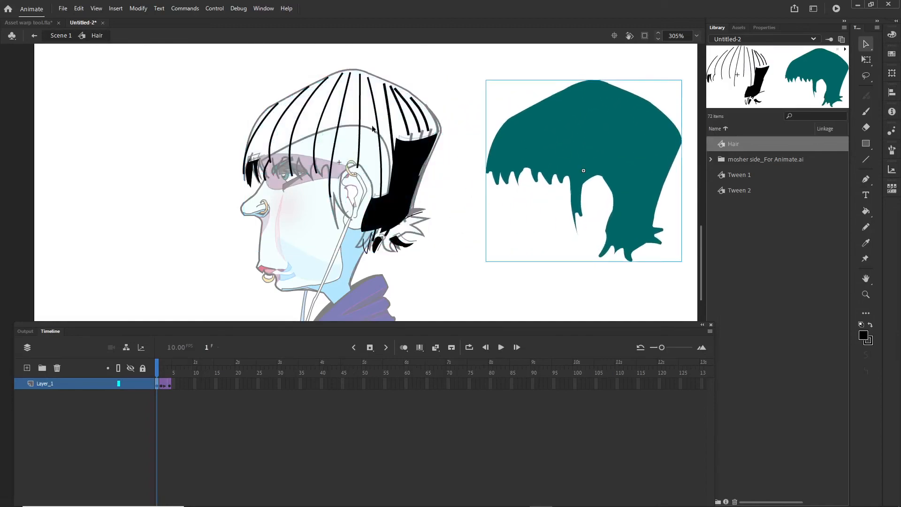
pyautogui.click(407, 125)
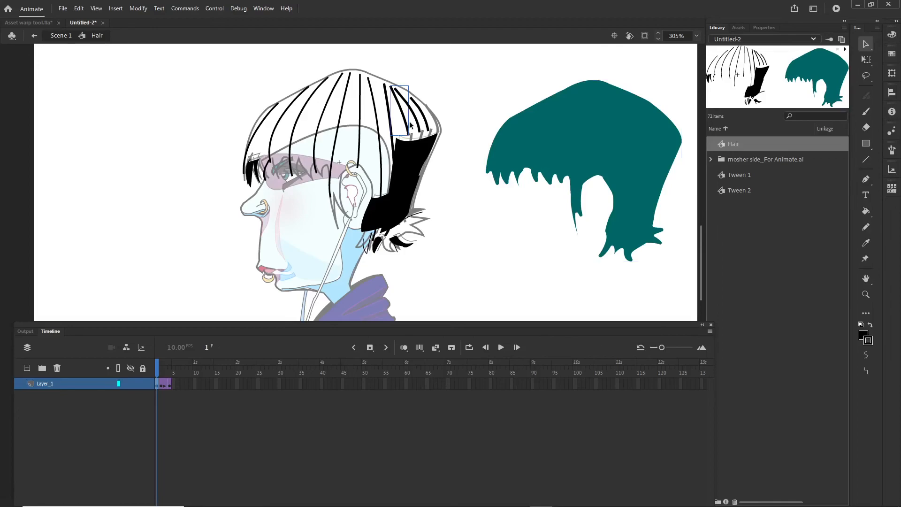
pyautogui.moveTo(205, 82)
pyautogui.mouseDown()
pyautogui.moveTo(442, 135)
pyautogui.moveTo(454, 255)
pyautogui.mouseUp()
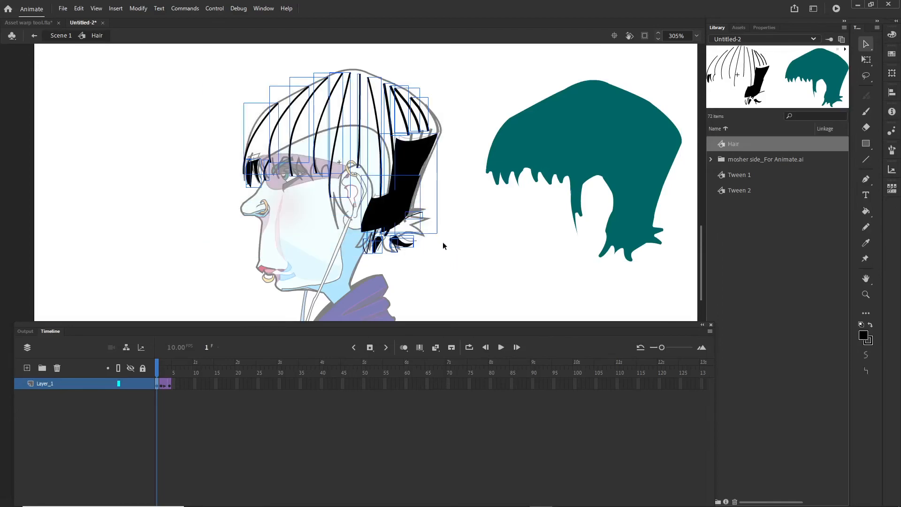
pyautogui.press('Delete')
pyautogui.moveTo(603, 139)
pyautogui.mouseDown()
pyautogui.moveTo(364, 128)
pyautogui.moveTo(367, 137)
pyautogui.mouseUp()
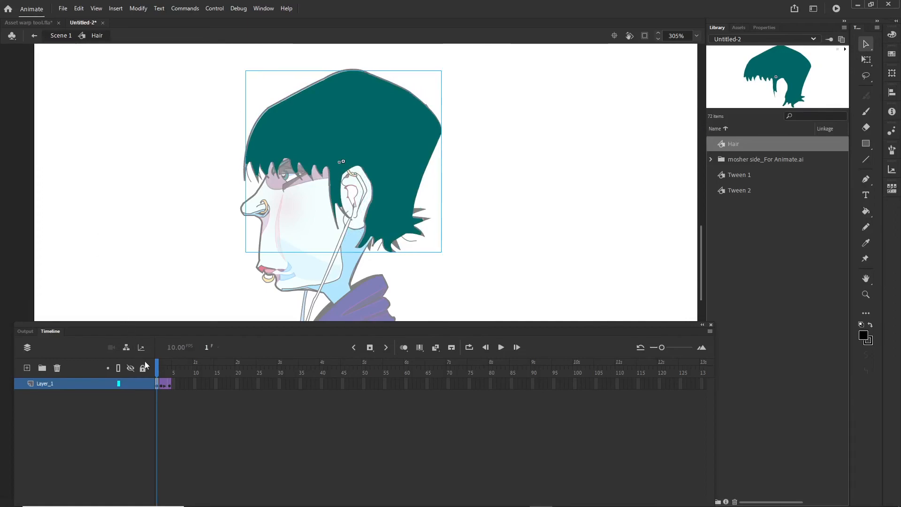
pyautogui.moveTo(157, 368)
pyautogui.mouseDown()
pyautogui.moveTo(172, 369)
pyautogui.moveTo(152, 367)
pyautogui.mouseUp()
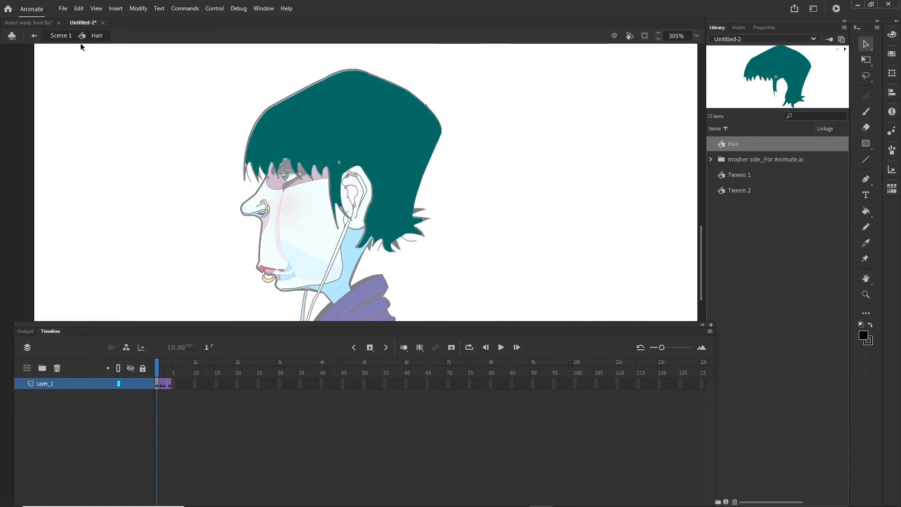
# Step: Add a layer above Hair in Scene 1 and paste the cut black hair lines, aligned over the green hair
pyautogui.click(62, 35)
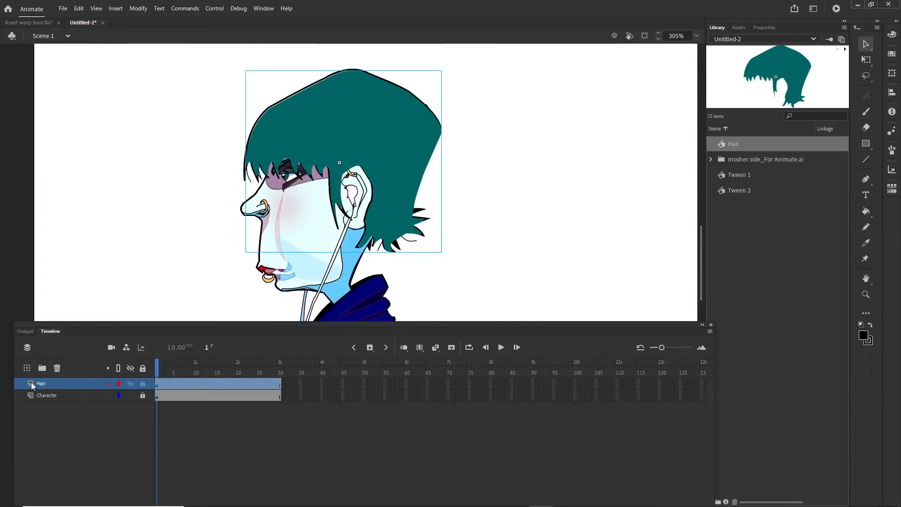
pyautogui.click(27, 367)
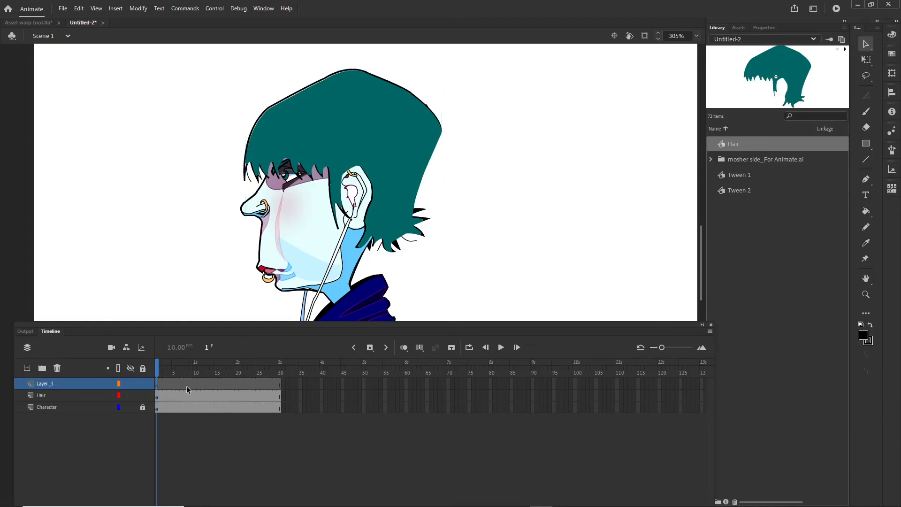
pyautogui.hotkey('ctrl', 'shift', 'v')
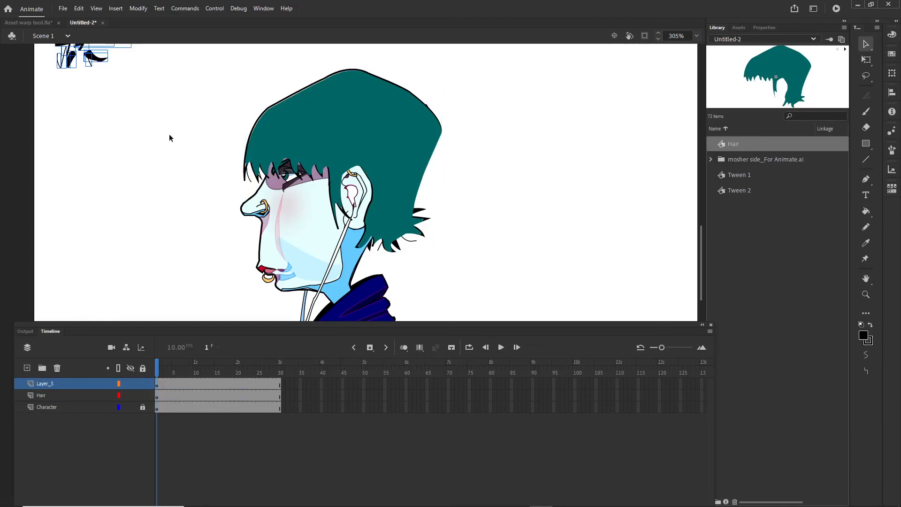
pyautogui.moveTo(92, 61); pyautogui.dragTo(401, 243)
pyautogui.click(516, 196)
pyautogui.moveTo(159, 374)
pyautogui.mouseDown()
pyautogui.moveTo(275, 376)
pyautogui.moveTo(158, 374)
pyautogui.mouseUp()
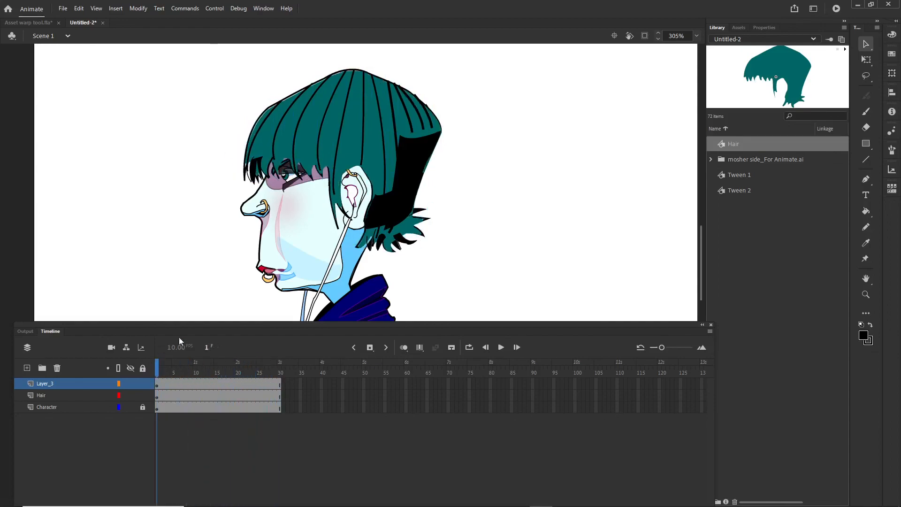